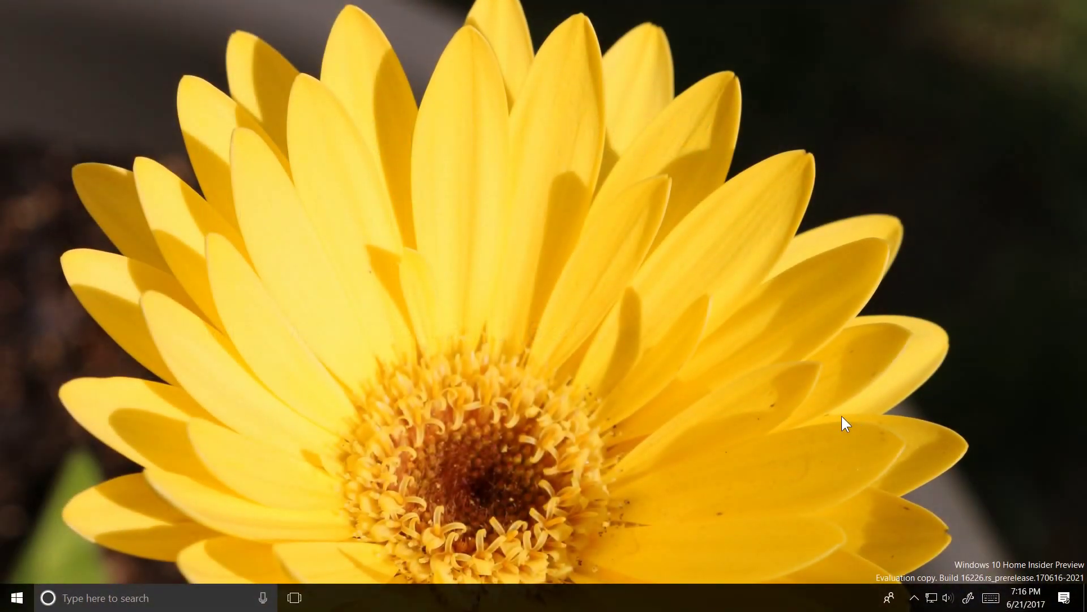
Check the Windows version with winver, then close About Windows
key("super")
type("winver")
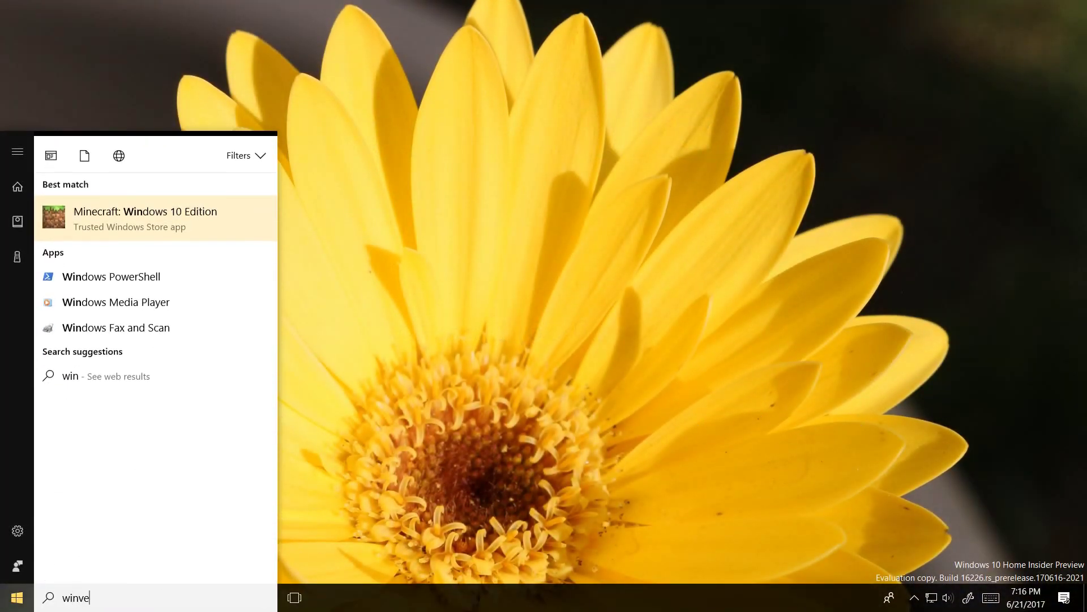
key("Return")
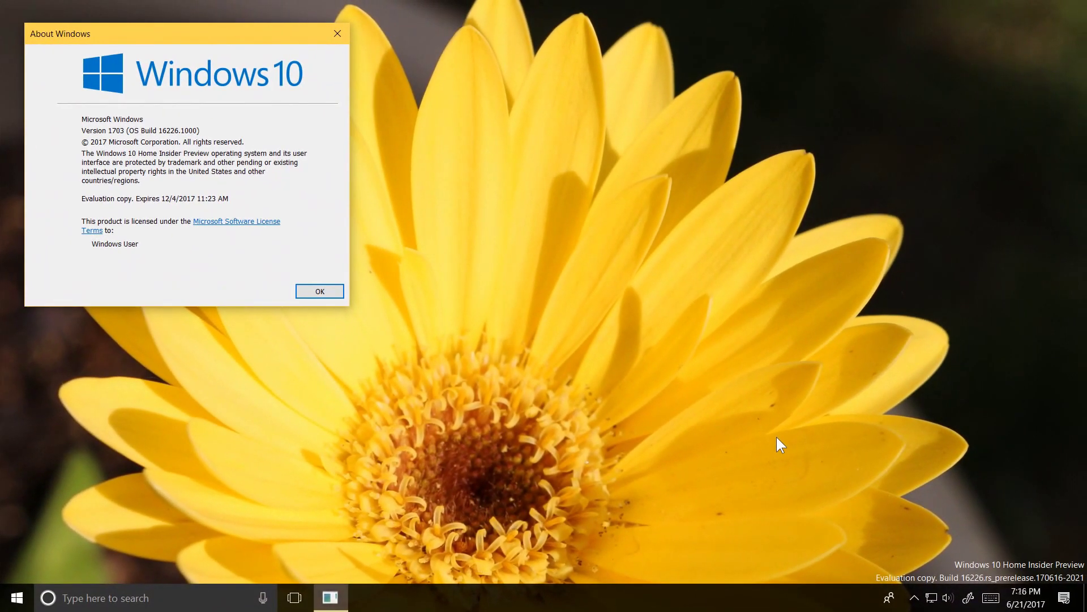
left_click(335, 38)
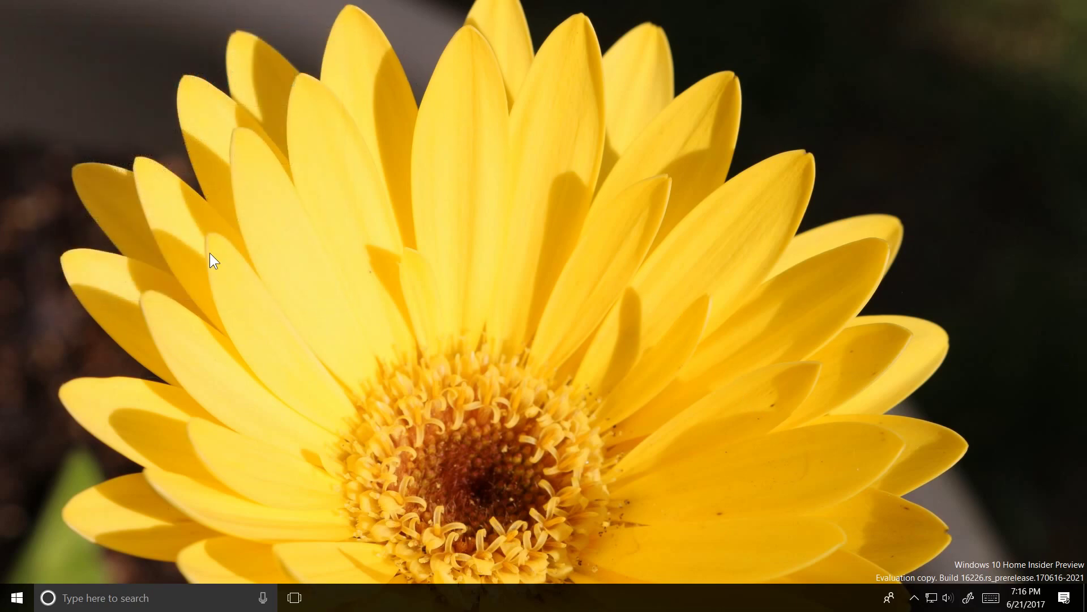
Launch Microsoft Edge from Start and open the Bliss e-book through search
left_click(31, 591)
scroll(186, 463, "down", 5)
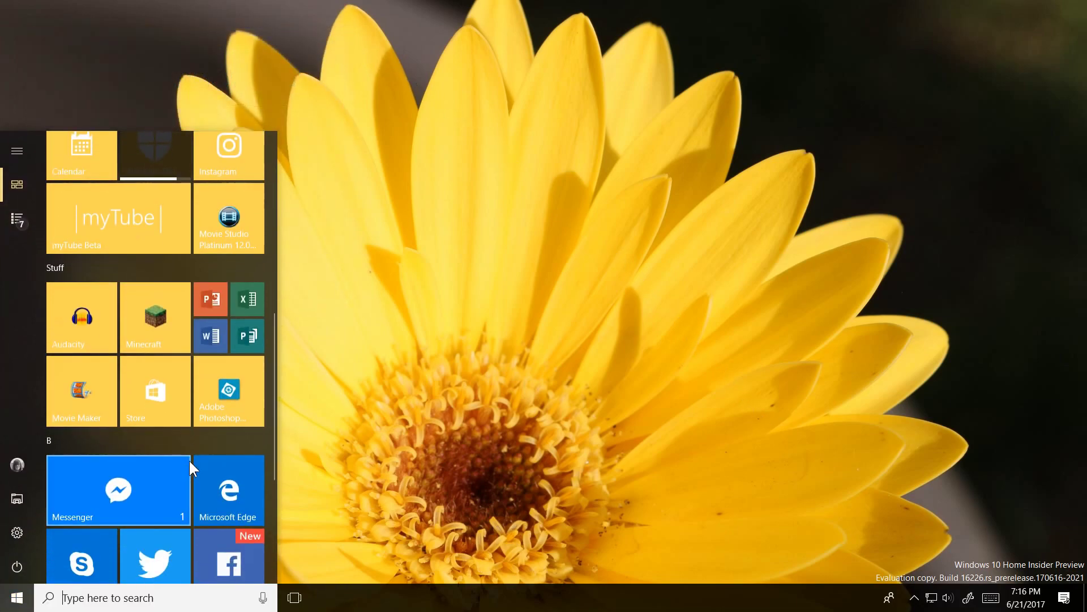
left_click(206, 459)
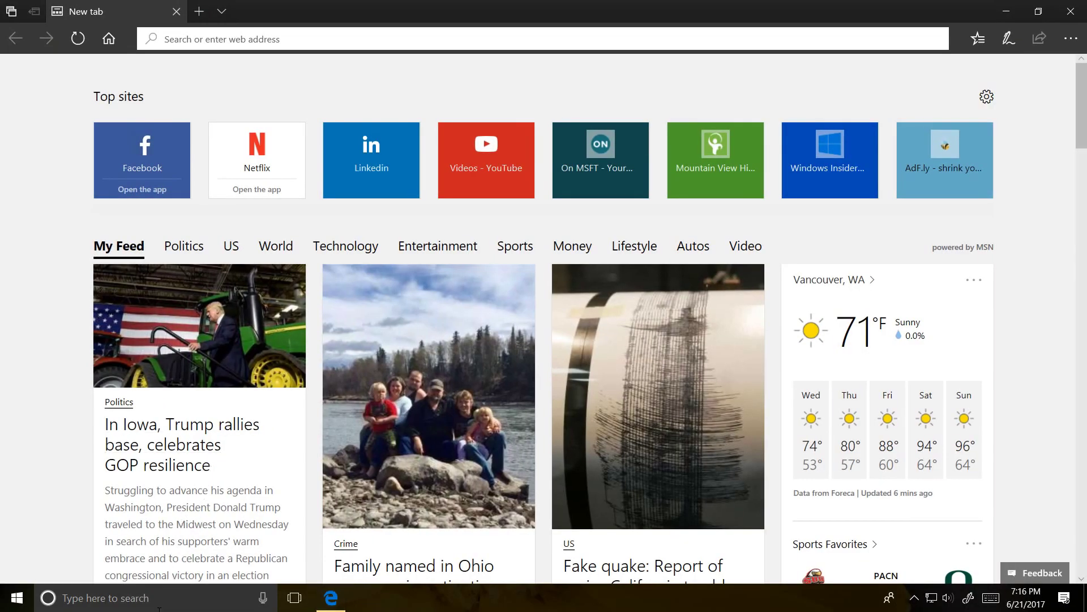
left_click(160, 608)
type("bliss")
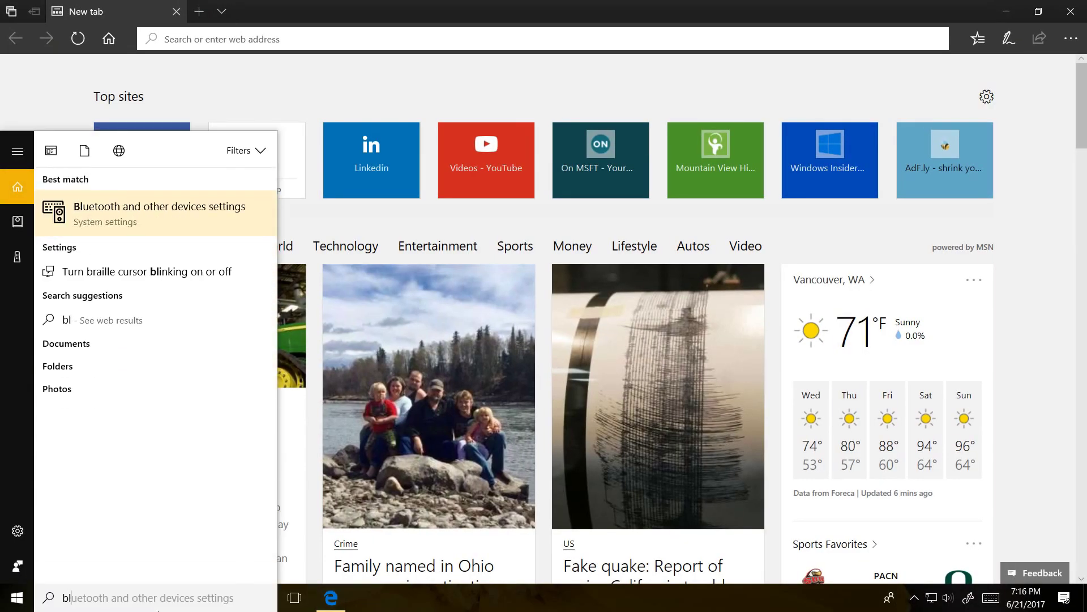
key("Return")
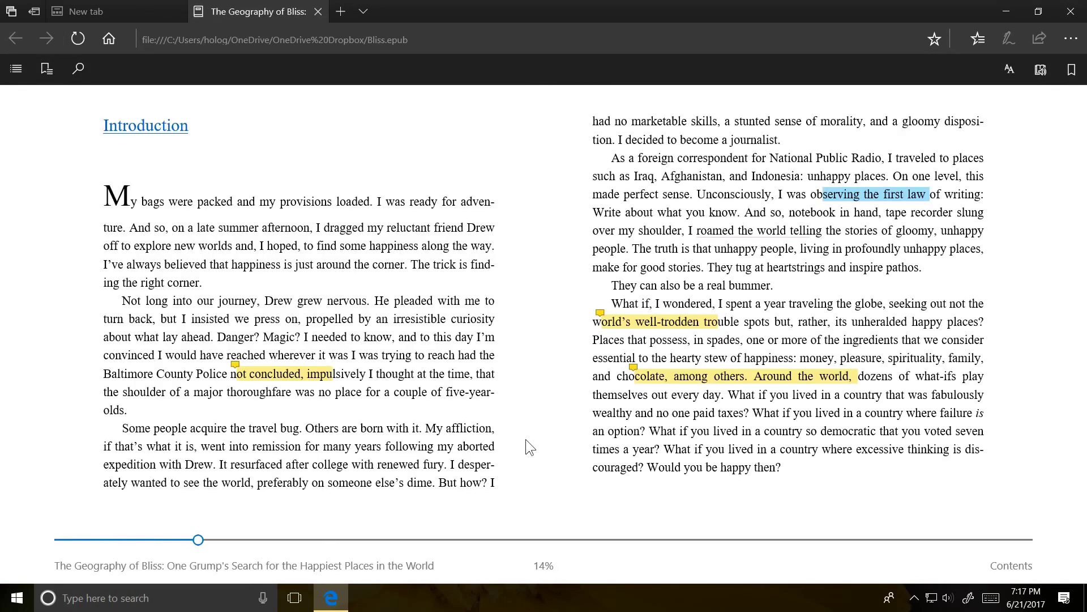
Add the note 'I don't have a pen but you can ink here' to Winnie-the-Pooh
left_click_drag(338, 323, 428, 324)
left_click(429, 306)
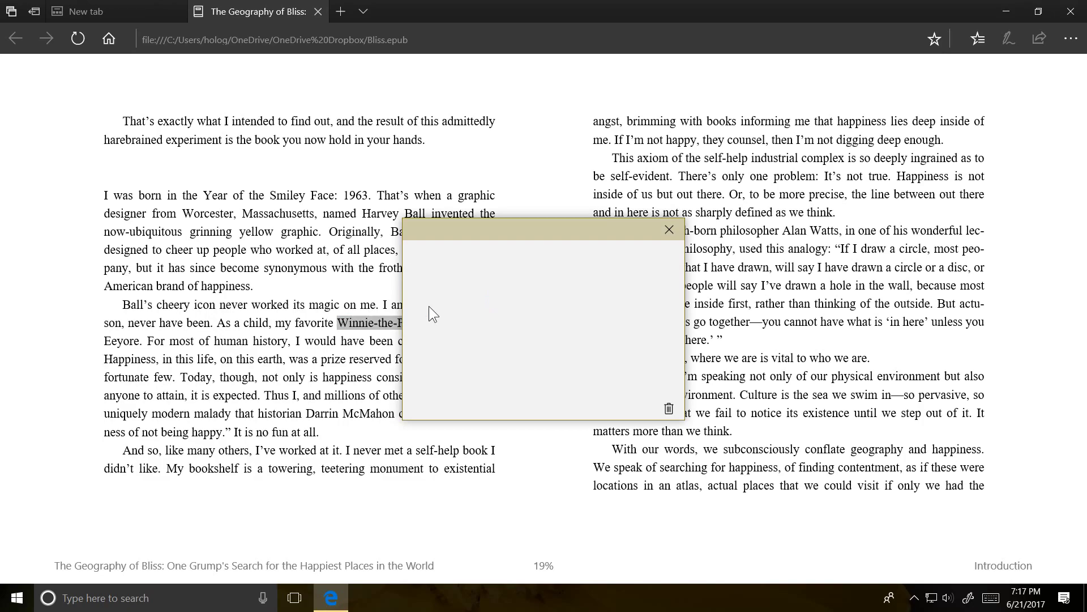
type("I don't have a pen but you can ink here")
left_click(669, 229)
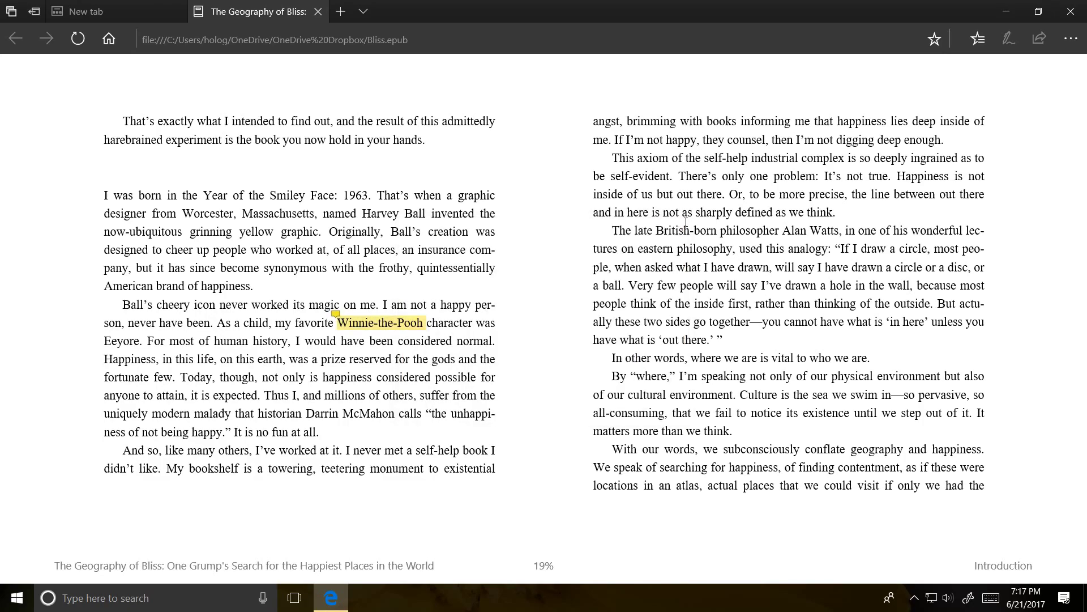
Underline a phrase on the right page and highlight the industrial complex phrase yellow
left_click_drag(688, 194, 781, 195)
left_click(756, 165)
left_click_drag(768, 158, 834, 160)
left_click(768, 133)
left_click(770, 176)
Ask Cortana for the definition of 'British' and read the result
left_click_drag(655, 231, 690, 231)
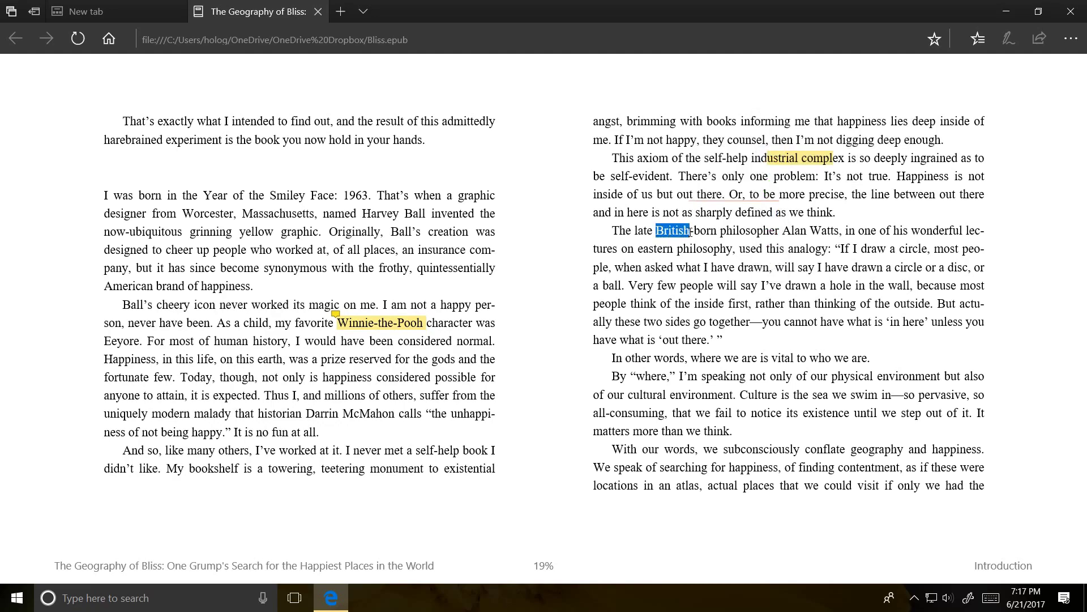
left_click(764, 209)
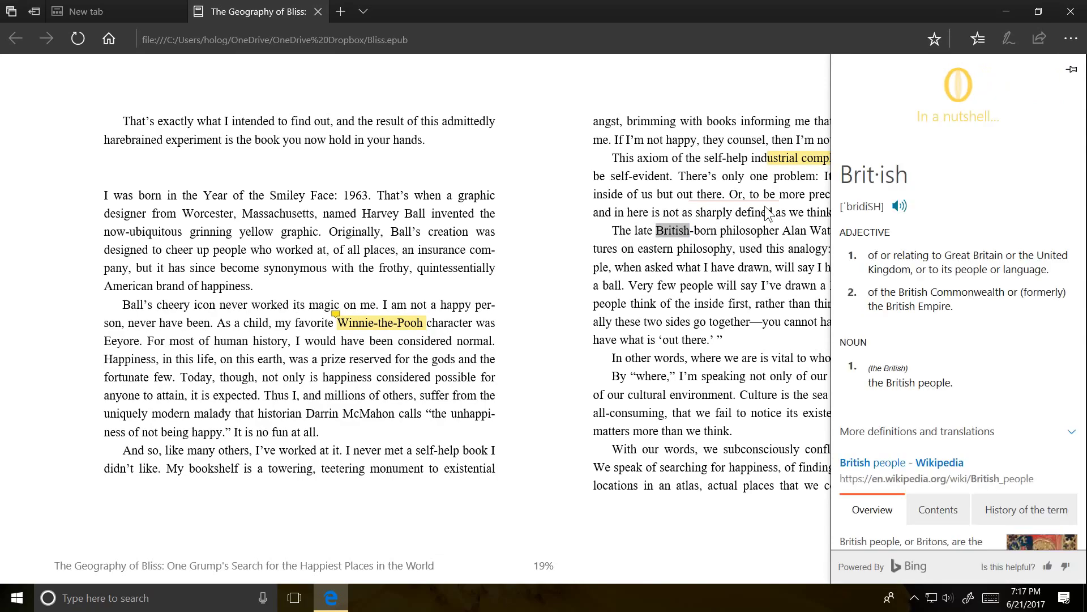
scroll(919, 236, "down", 4)
scroll(920, 236, "up", 4)
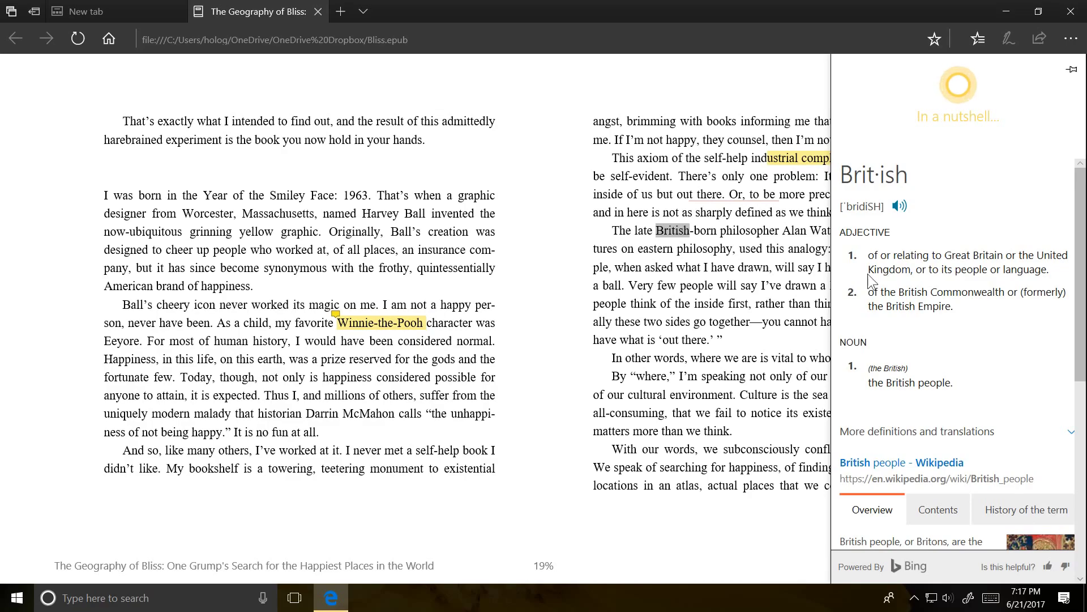
right_click(695, 587)
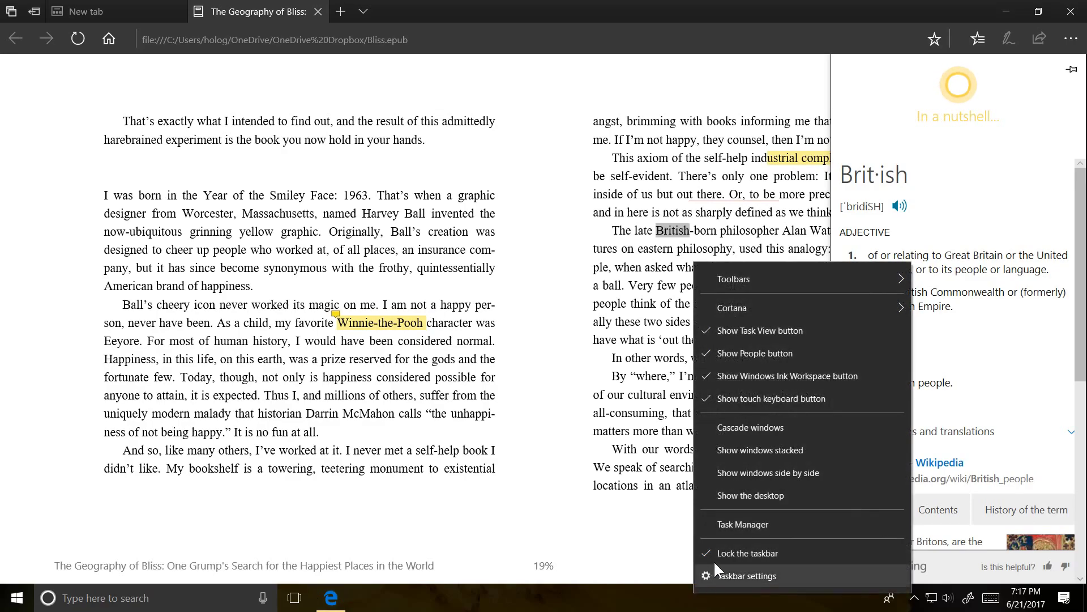
Open Task Manager, close Edge, and view the GPU 1 GeForce GTX 660 performance graphs
left_click(729, 529)
left_click(1070, 11)
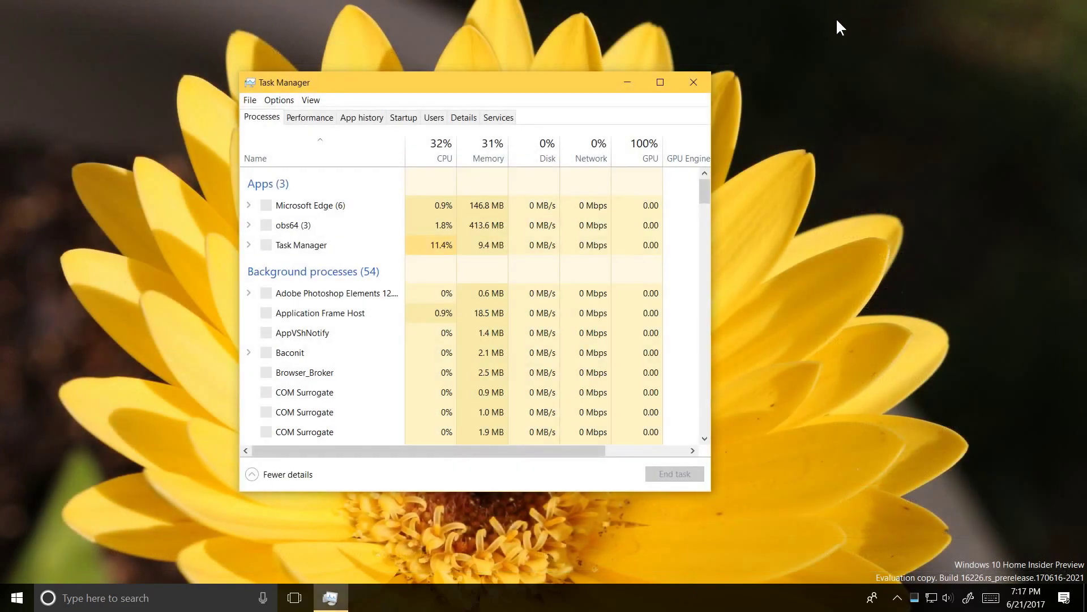
left_click(310, 117)
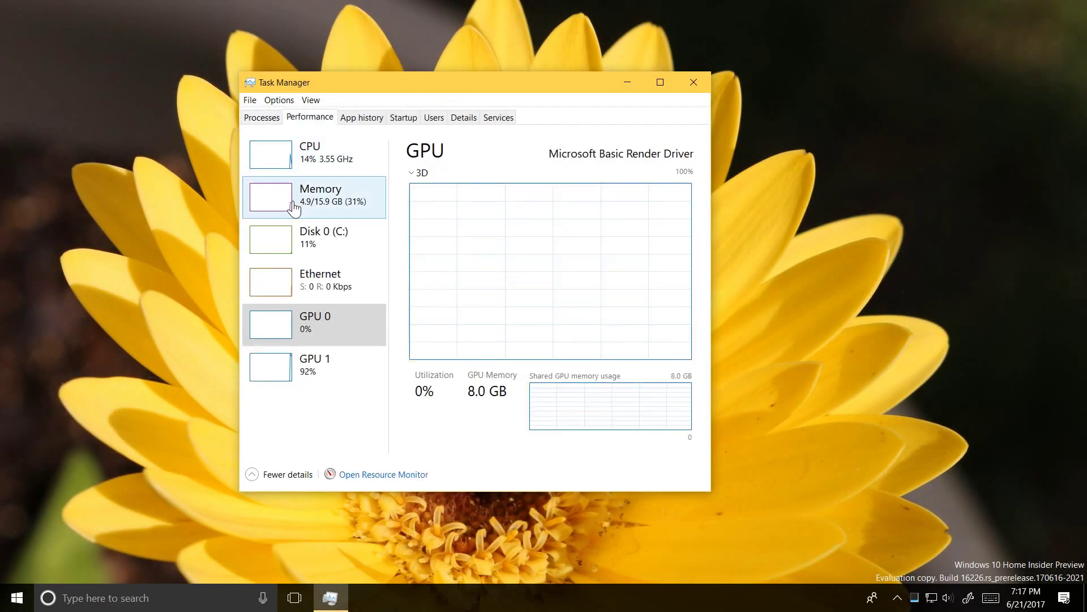
left_click(297, 363)
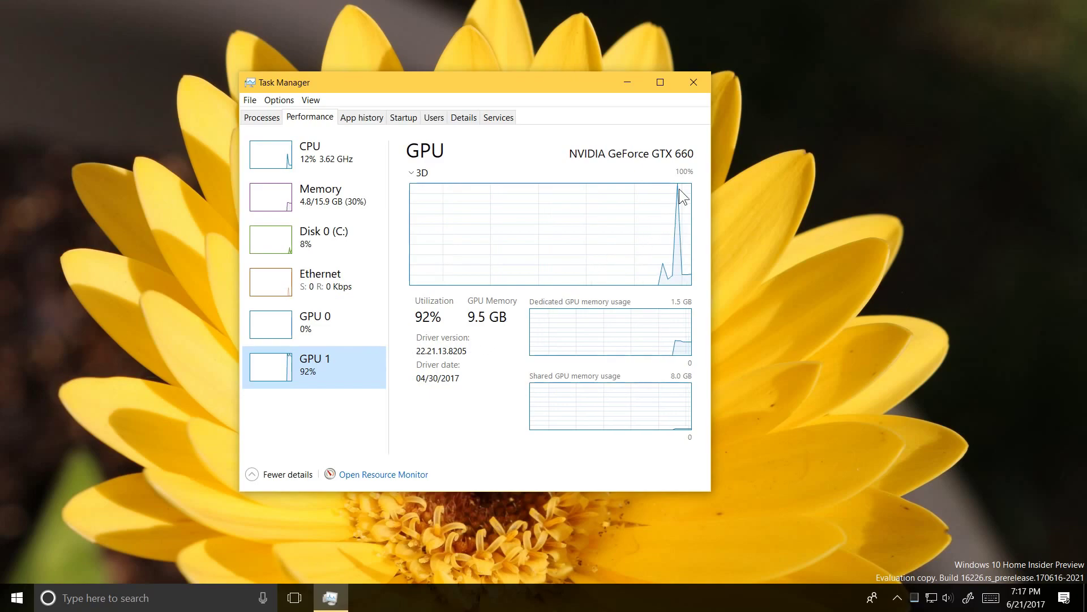
left_click(474, 326)
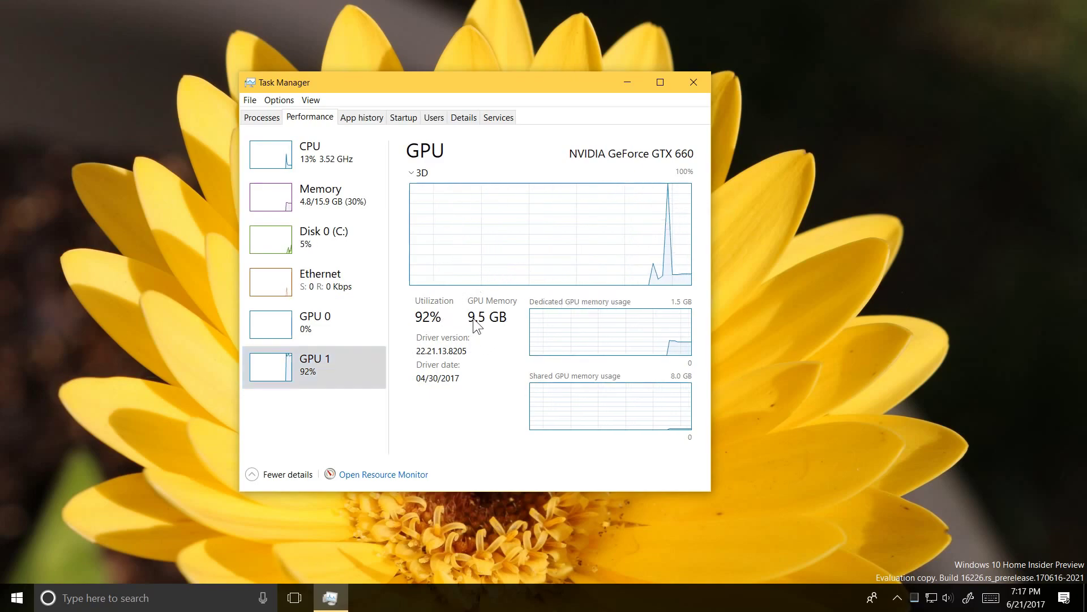
Check the GPU engine list while keeping 3D, then close Task Manager
left_click(419, 173)
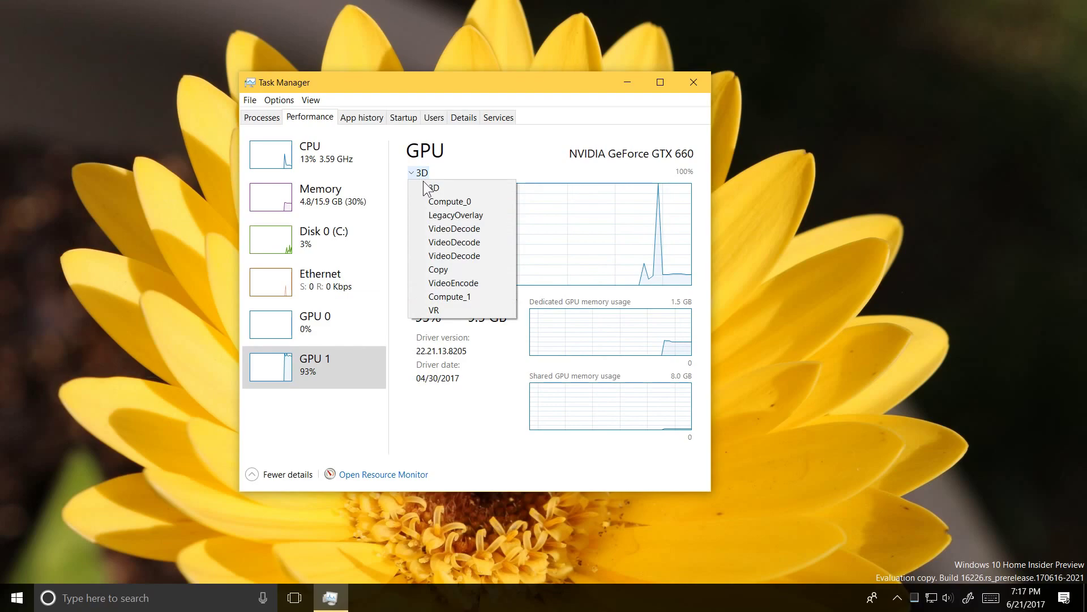
left_click(543, 298)
left_click_drag(488, 88, 540, 97)
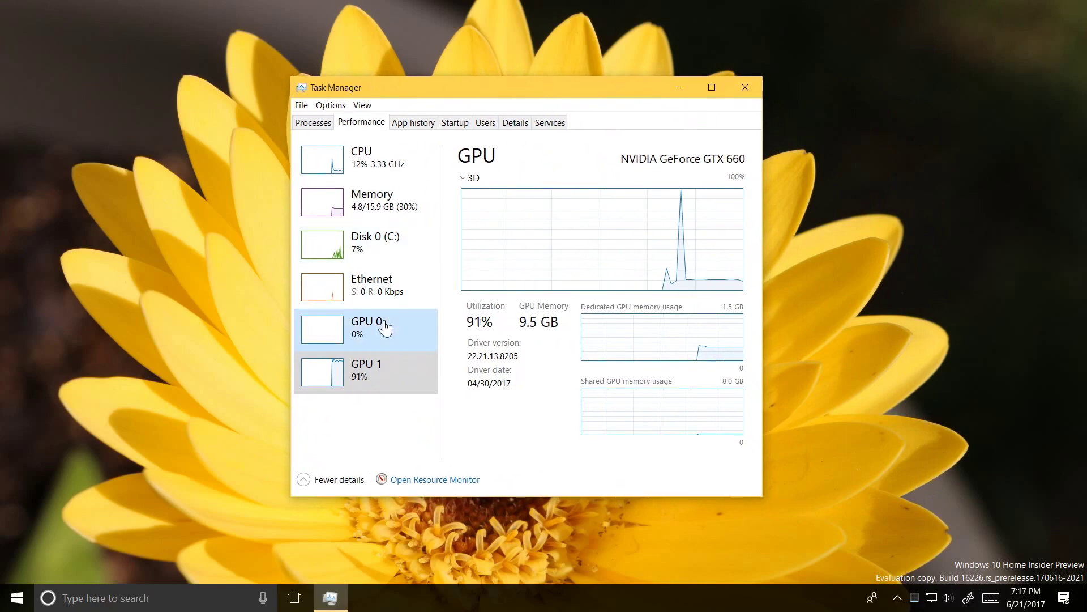
left_click(365, 371)
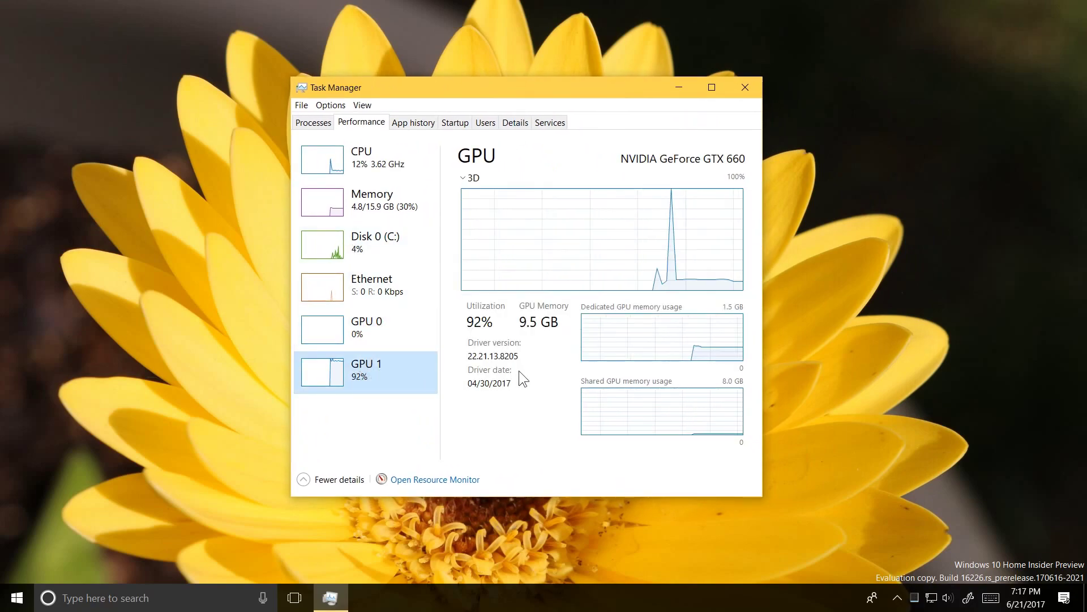
left_click(745, 88)
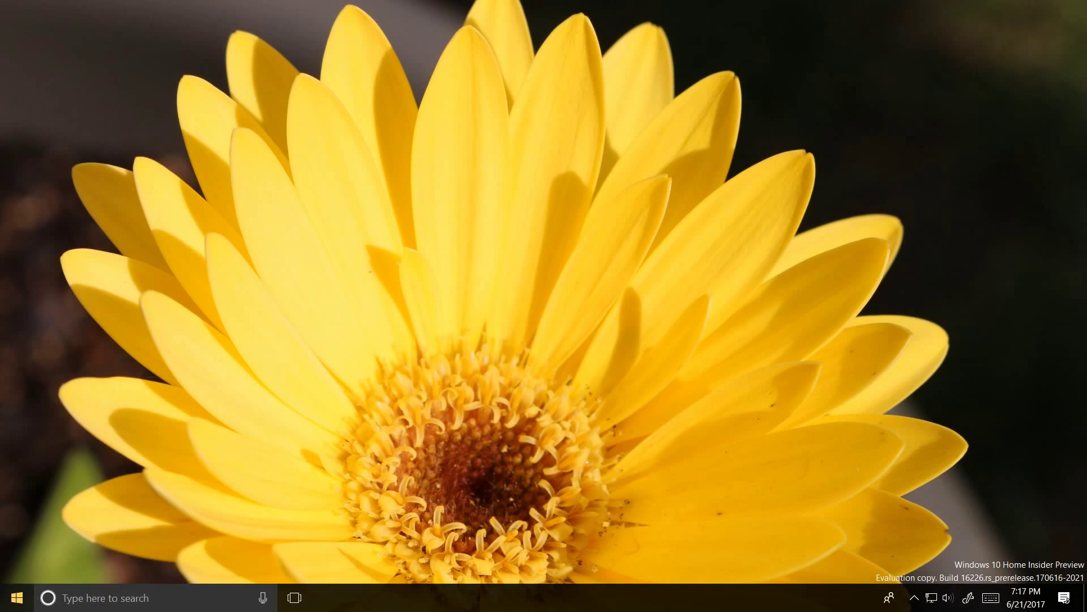
Launch Calculator from Start, move its window, and close it
left_click(16, 598)
left_click(98, 307)
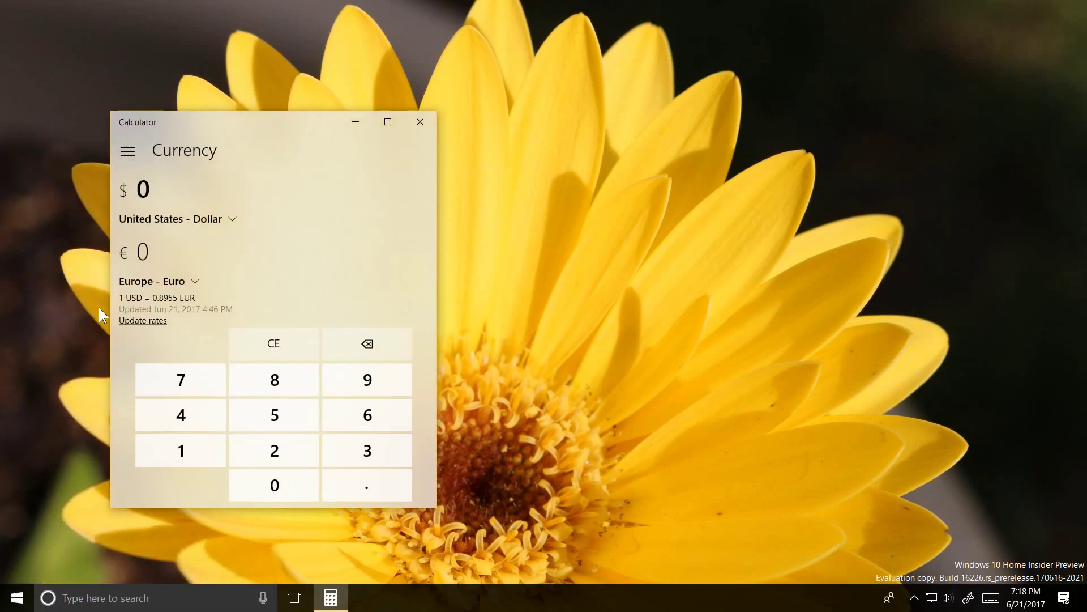
left_click_drag(223, 120, 512, 109)
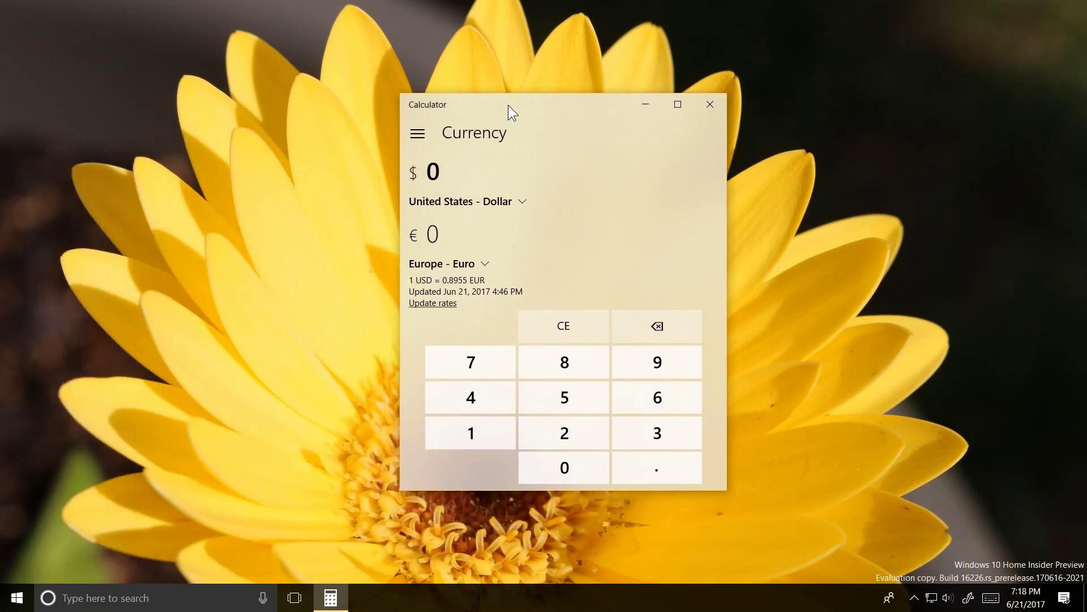
left_click(709, 105)
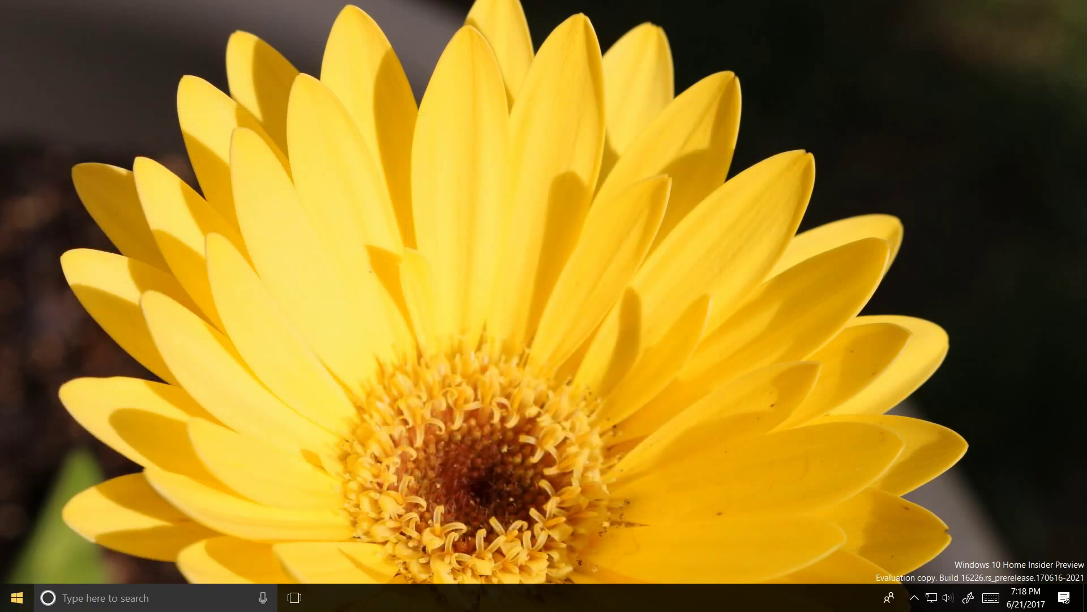
Clear all notifications in Action Center and shrink the Start menu slightly
left_click(16, 598)
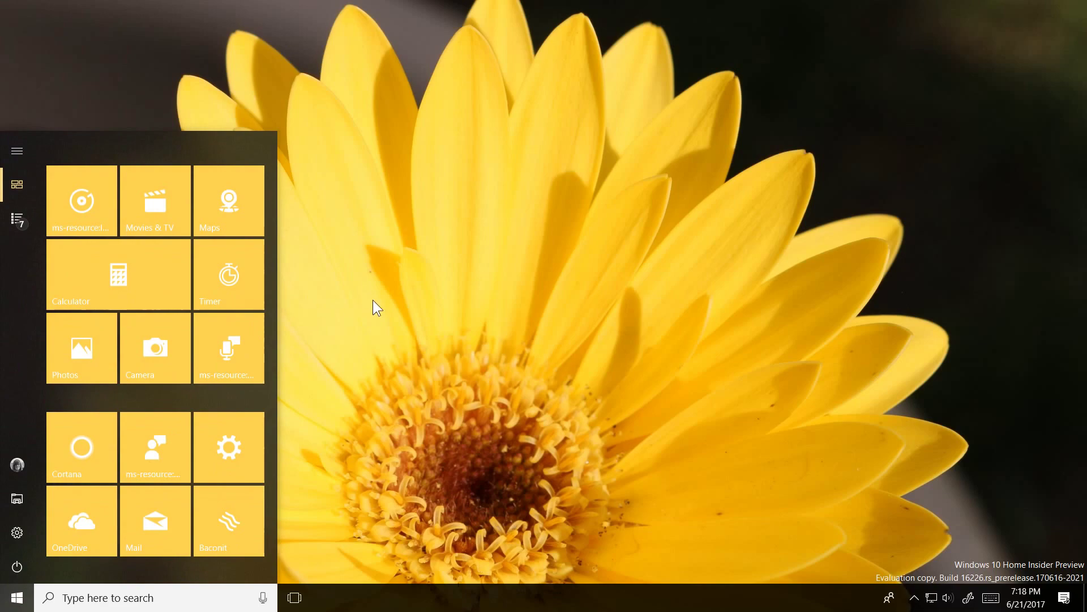
left_click(1064, 598)
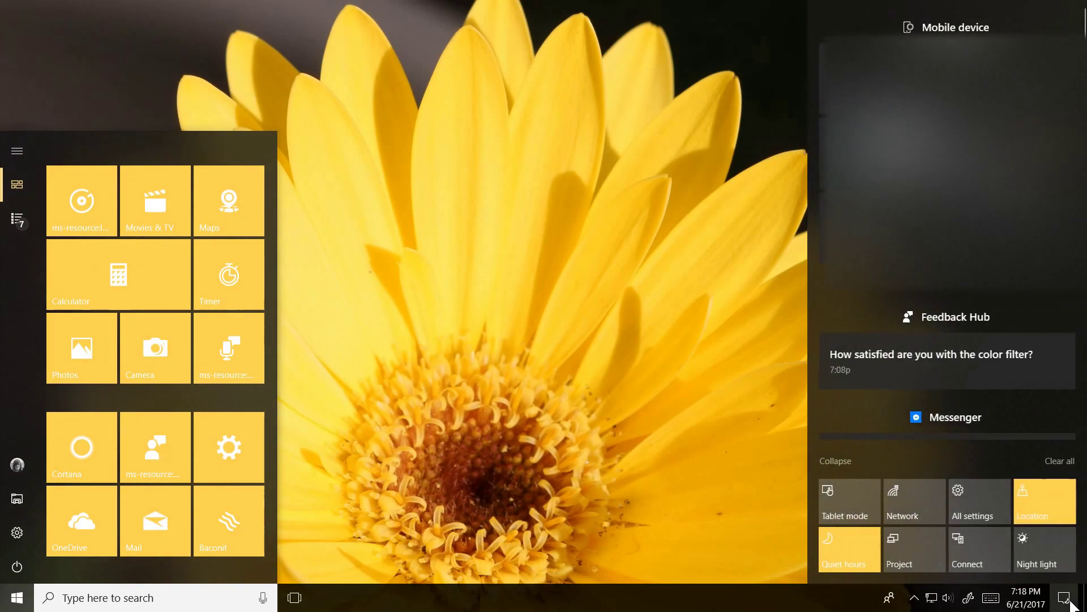
left_click(1059, 462)
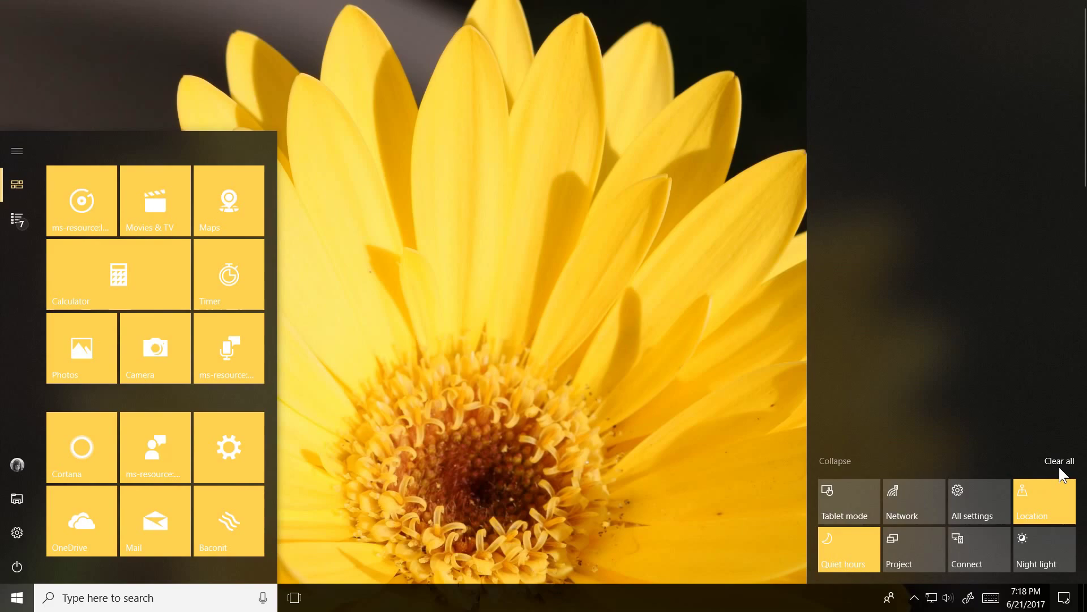
left_click(1060, 469)
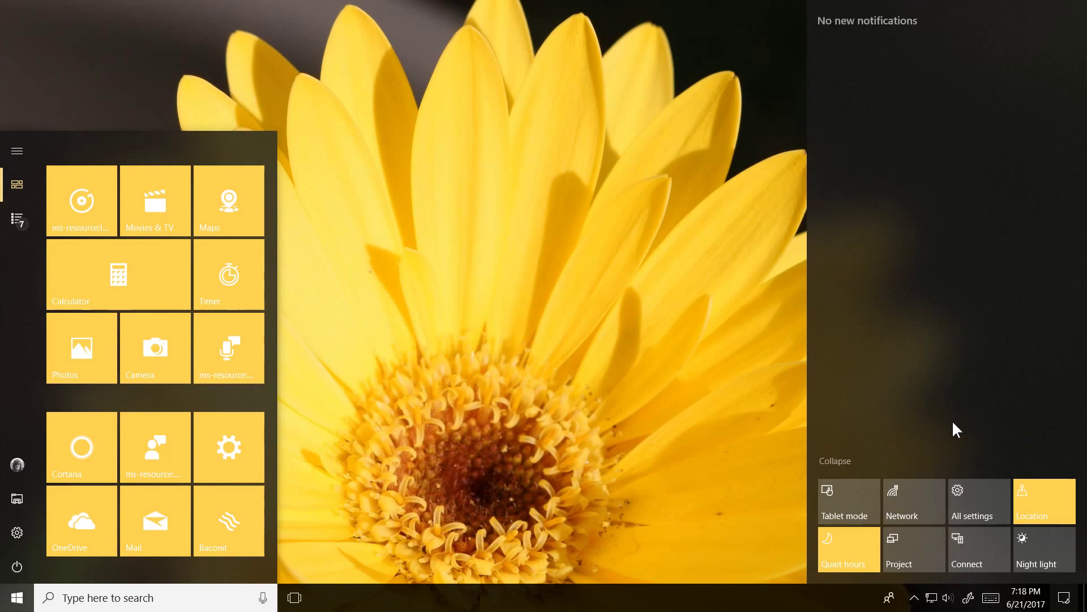
mouse_move(277, 135)
left_mouse_down()
mouse_move(280, 121)
mouse_move(576, 73)
mouse_move(731, 215)
mouse_move(373, 384)
mouse_move(267, 182)
mouse_move(557, 59)
mouse_move(367, 172)
mouse_move(281, 154)
left_mouse_up()
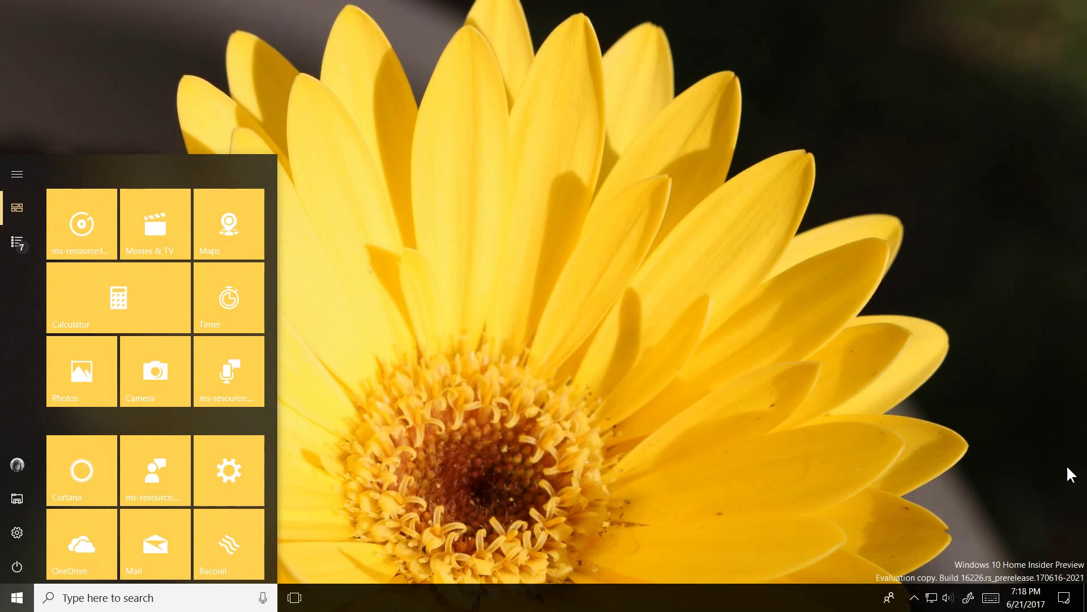
left_click(1064, 598)
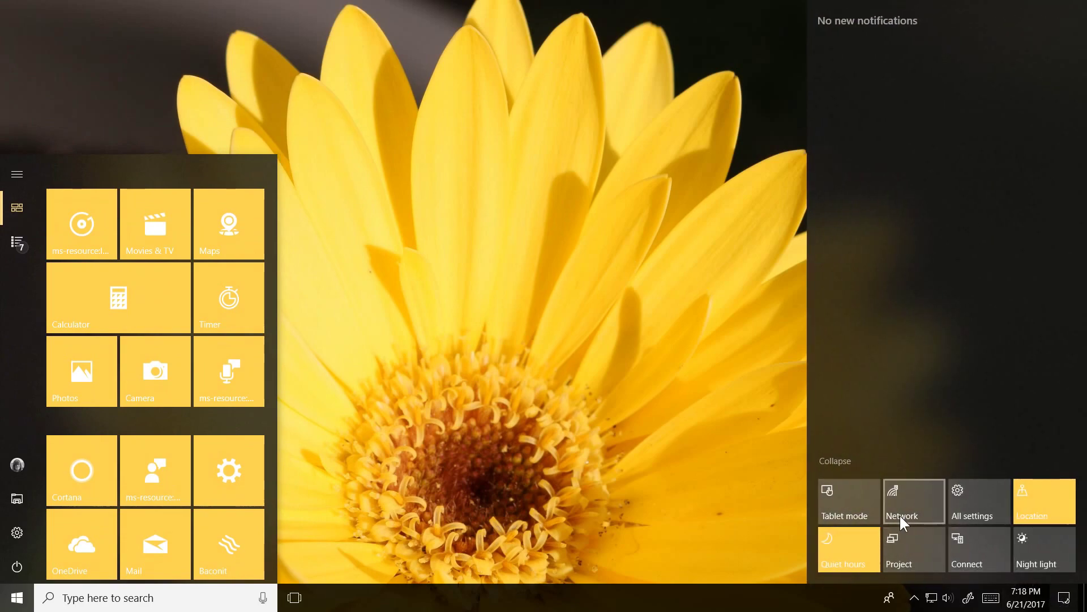
Turn on tablet mode and unpin the shield tile from the full-screen Start
left_click(854, 493)
left_click(702, 509)
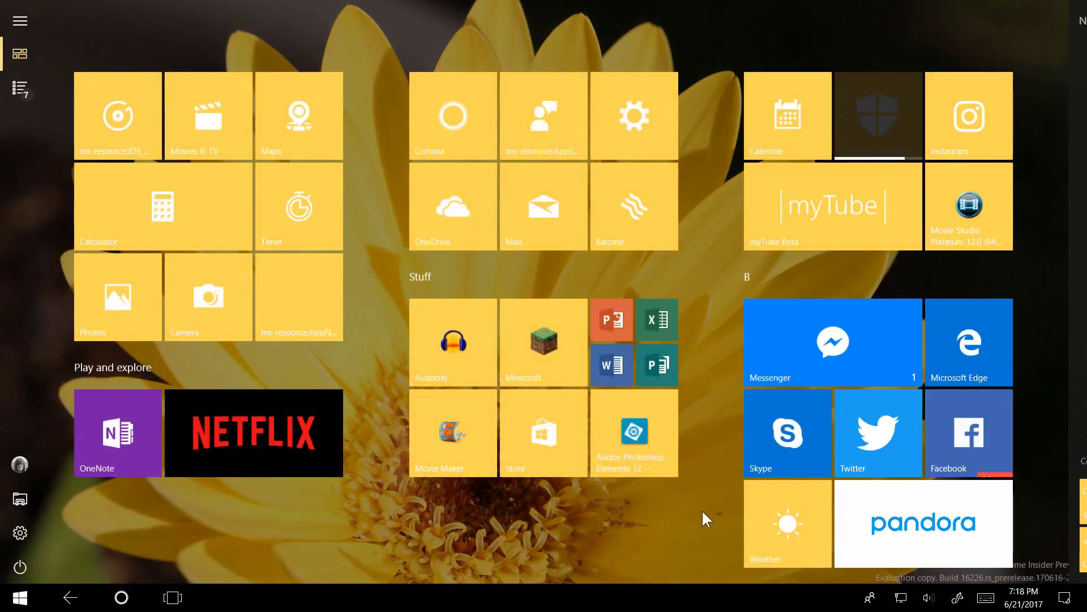
left_click(19, 88)
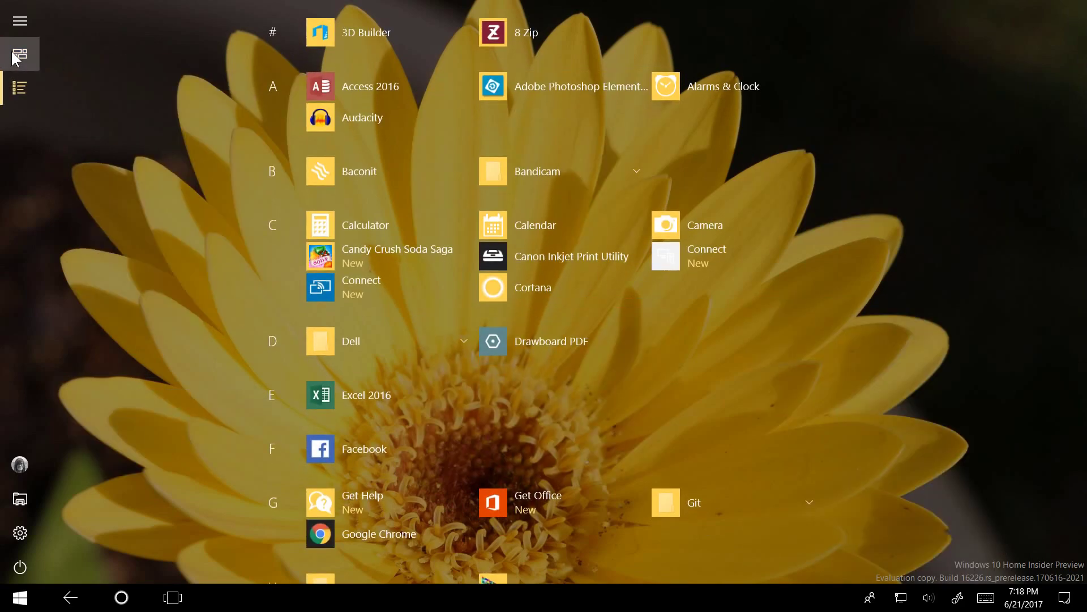
left_click(20, 53)
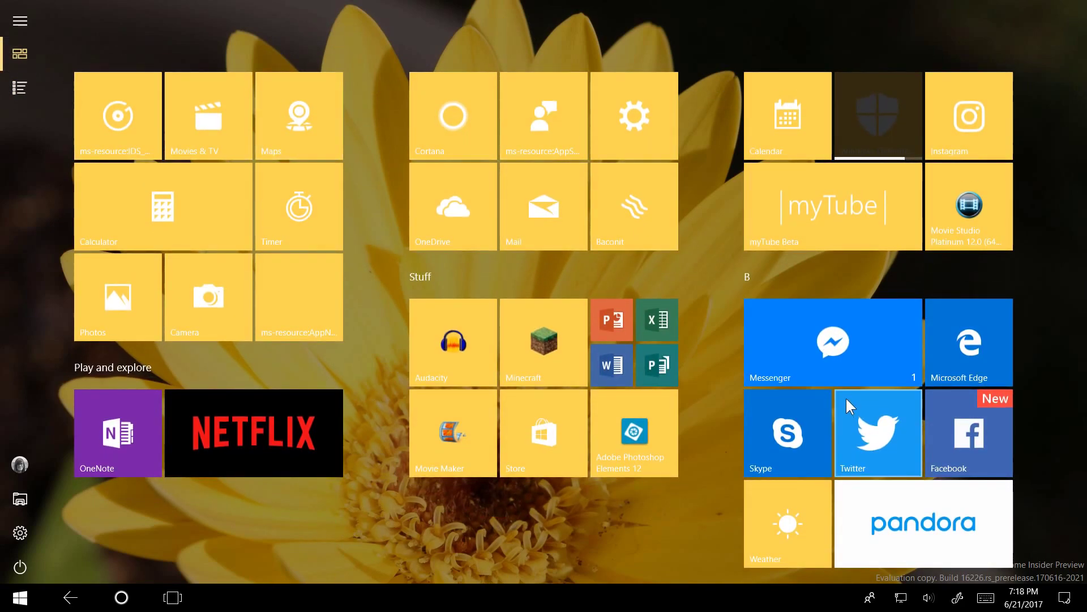
right_click(848, 121)
left_click(865, 136)
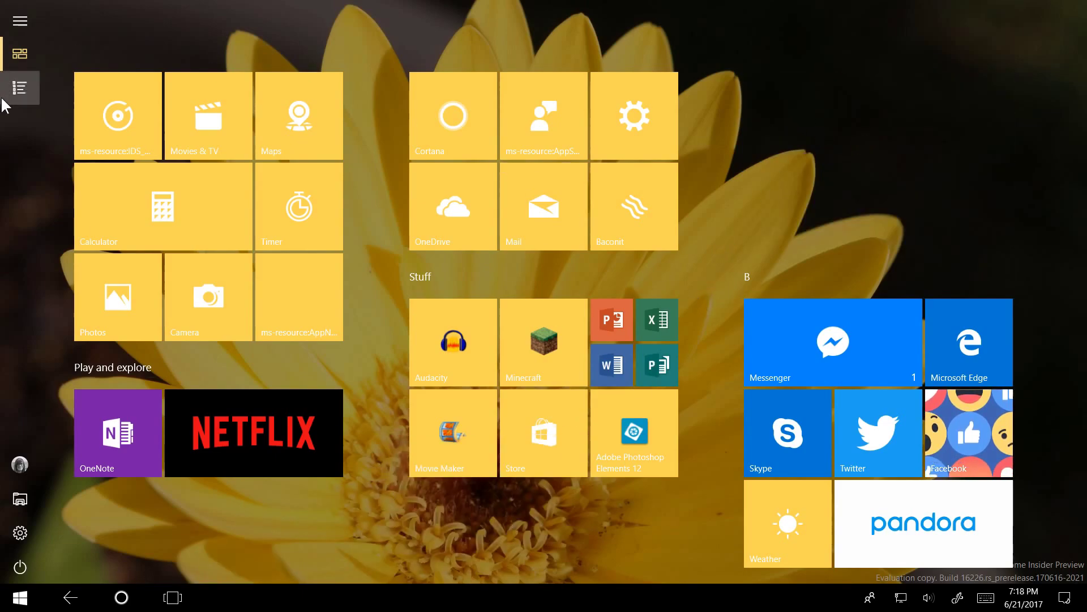
Resize the Calendar tile to Wide
left_click(19, 53)
left_click_drag(829, 285, 821, 85)
left_click_drag(808, 371, 794, 71)
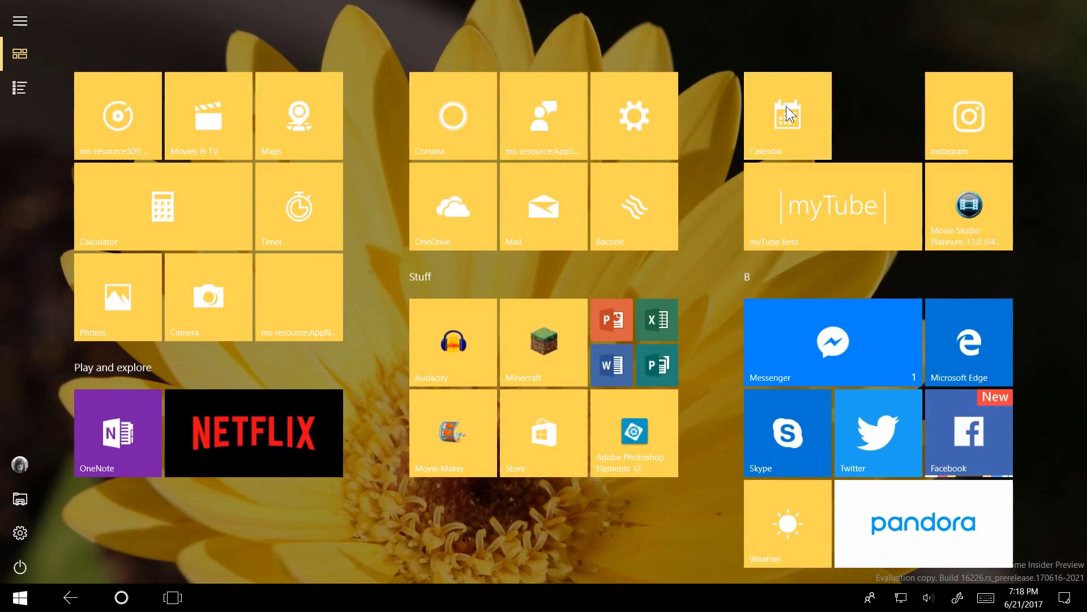
right_click(787, 107)
mouse_move(834, 142)
left_click(709, 198)
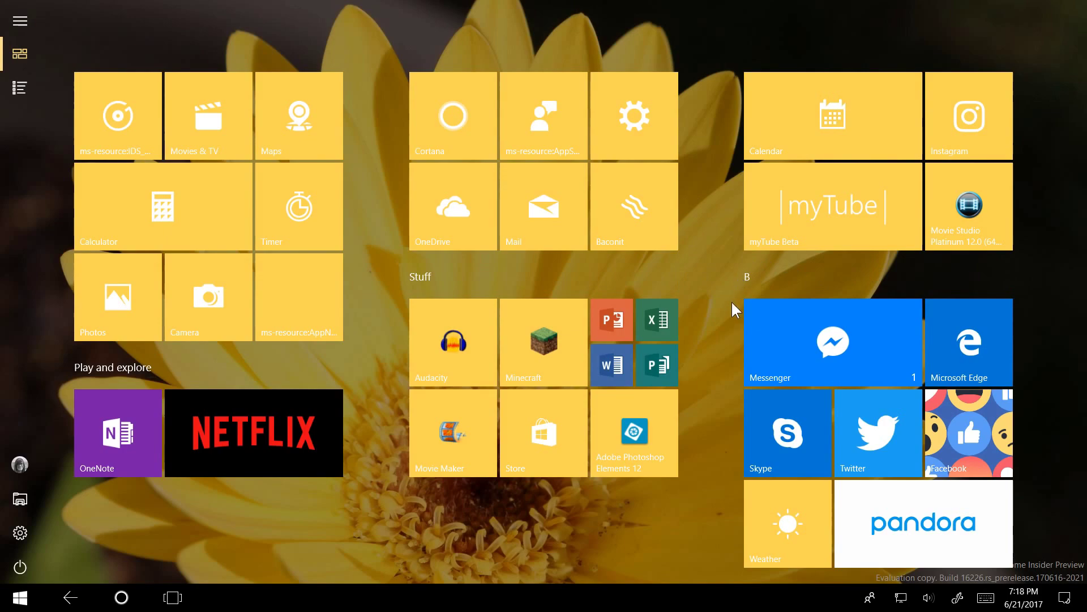
Search Start for 'there' using the touch keyboard
left_click(985, 598)
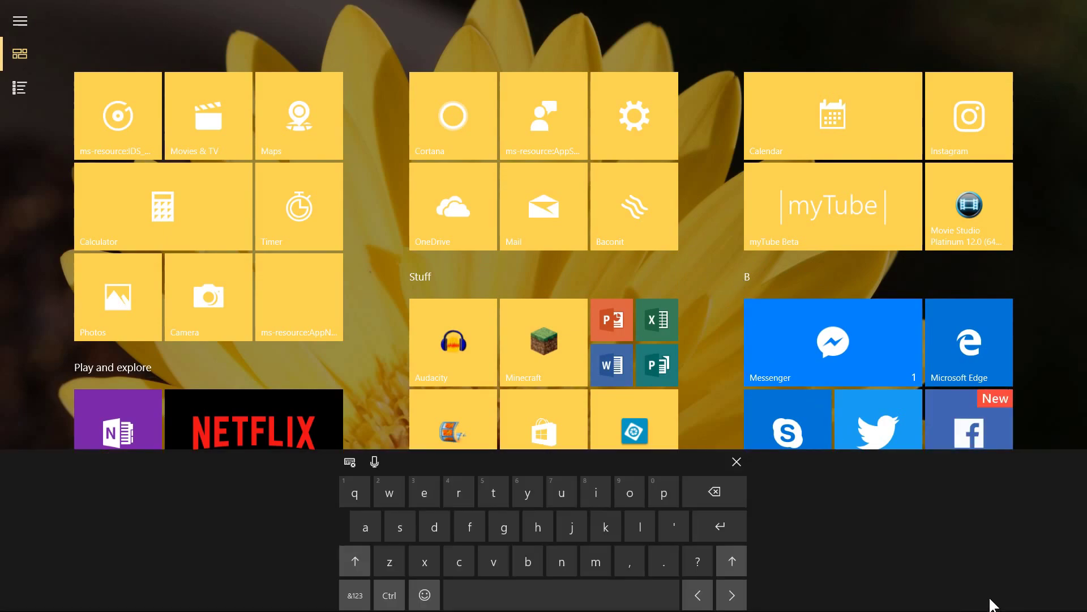
left_click(358, 556)
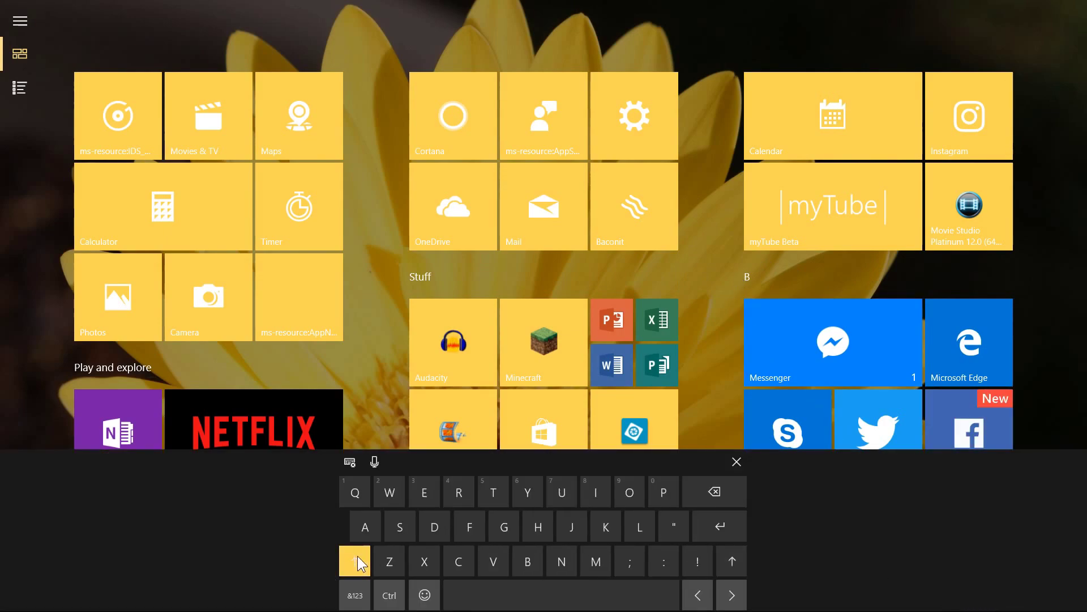
left_click(362, 563)
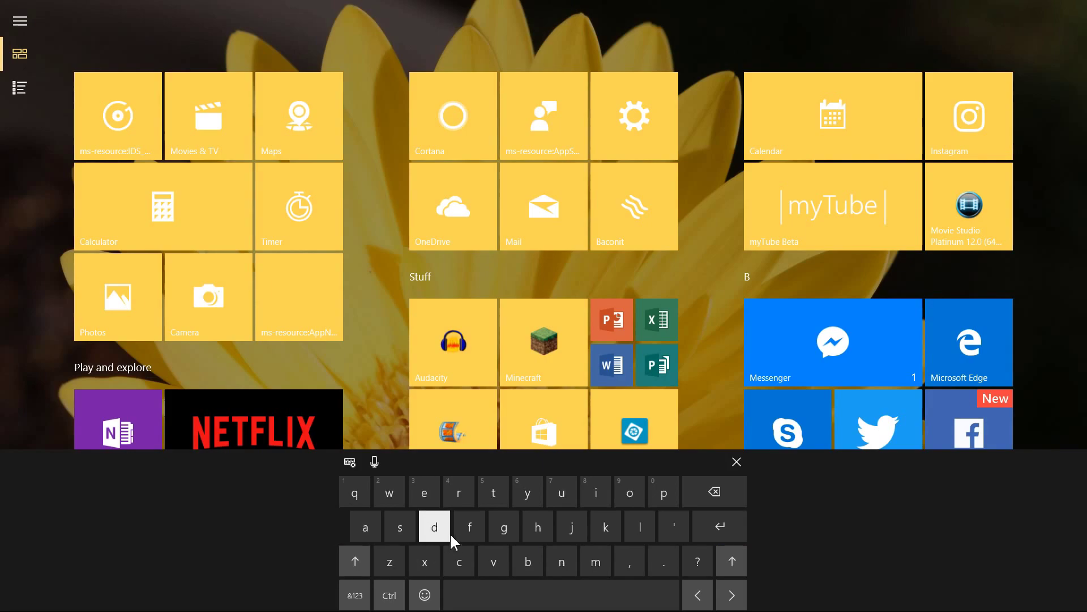
left_click(490, 494)
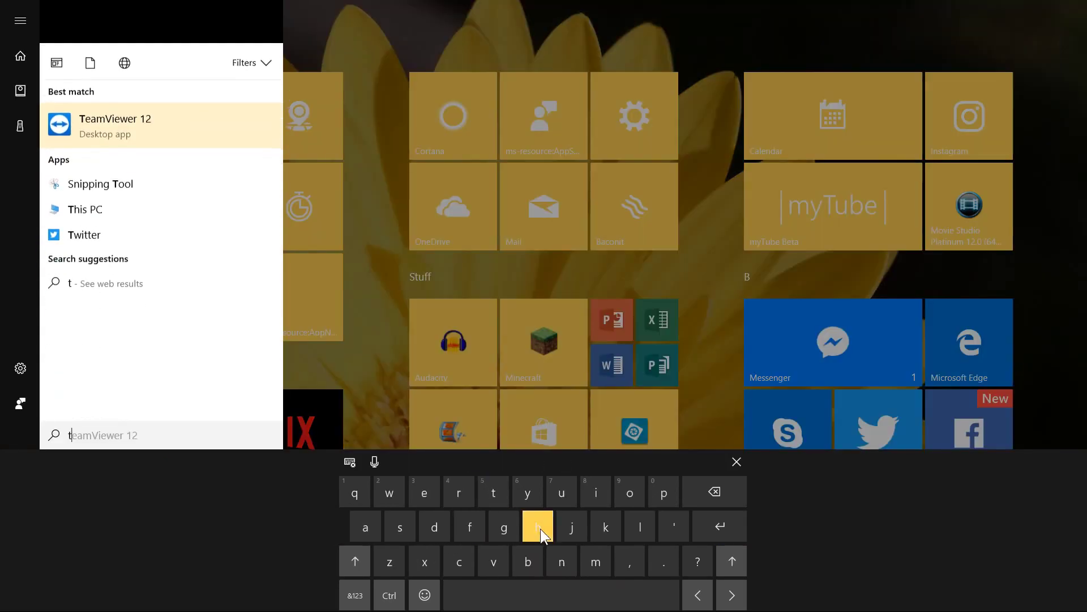
left_click(538, 527)
left_click(424, 493)
left_click(459, 493)
left_click(424, 493)
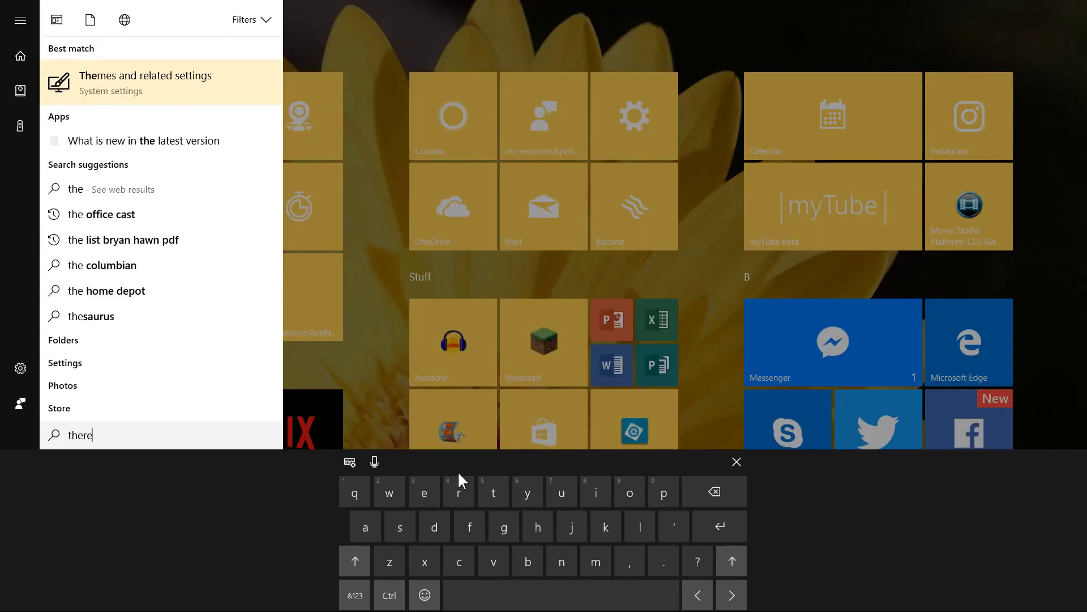
Show the emoji keys, then switch to handwriting and write 'hello'
left_click(424, 594)
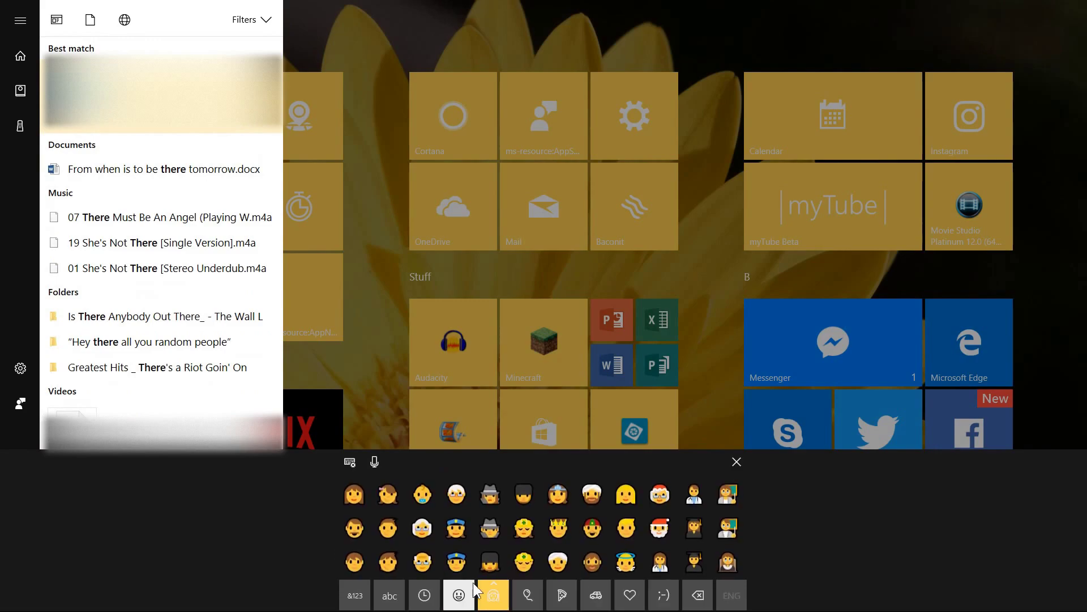
left_click(348, 457)
left_click(390, 480)
left_click_drag(215, 505, 274, 521)
Insert the handwritten 'hello', try the floating keyboard, then return to the docked keyboard
left_click(391, 513)
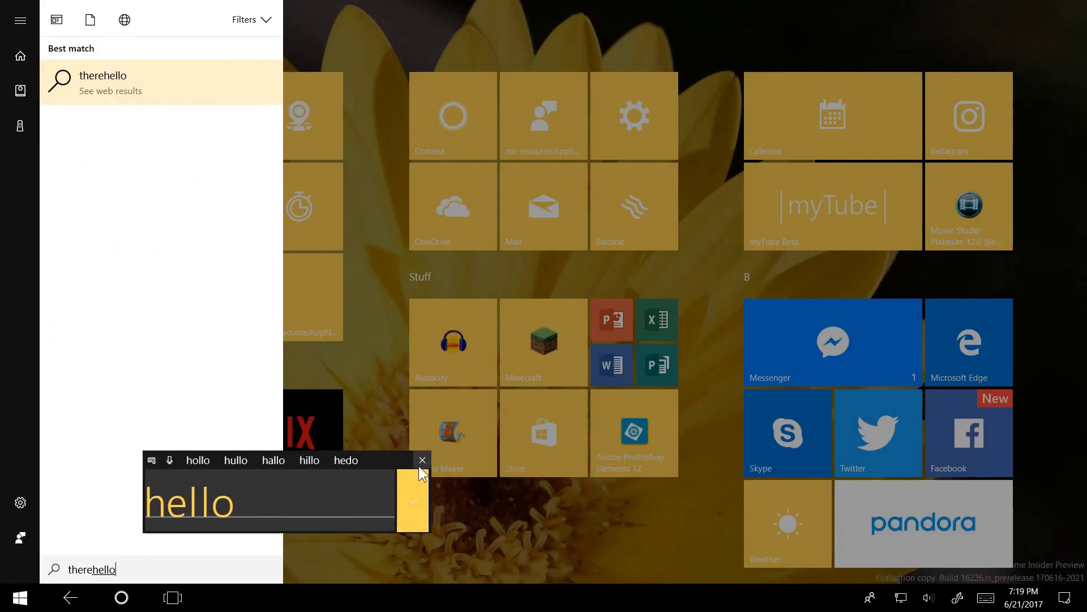
left_click(151, 460)
left_click(173, 480)
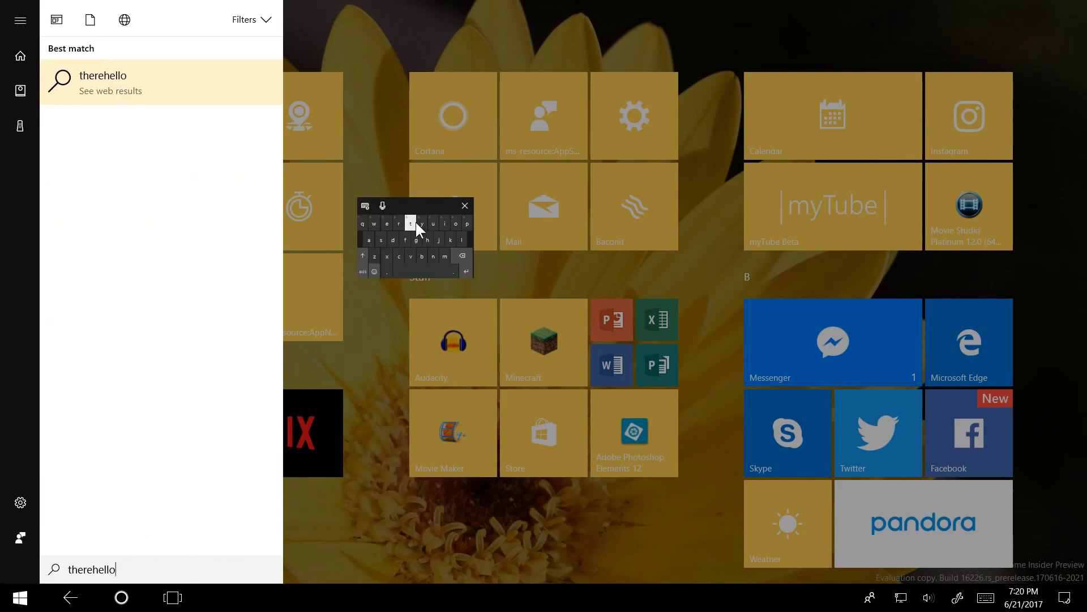
left_click_drag(416, 209, 226, 249)
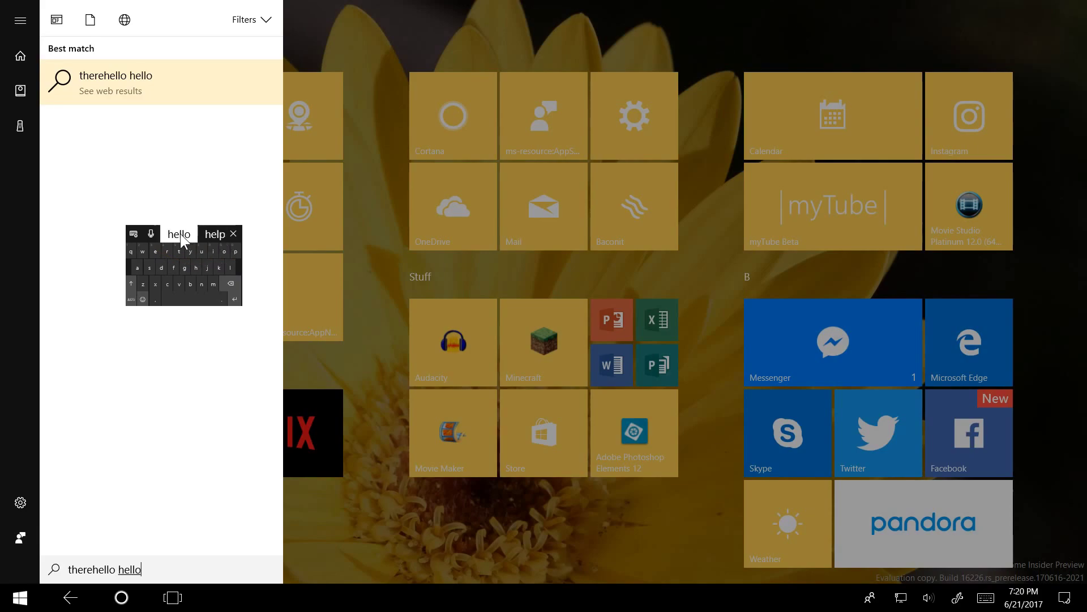
left_click(133, 234)
left_click(137, 255)
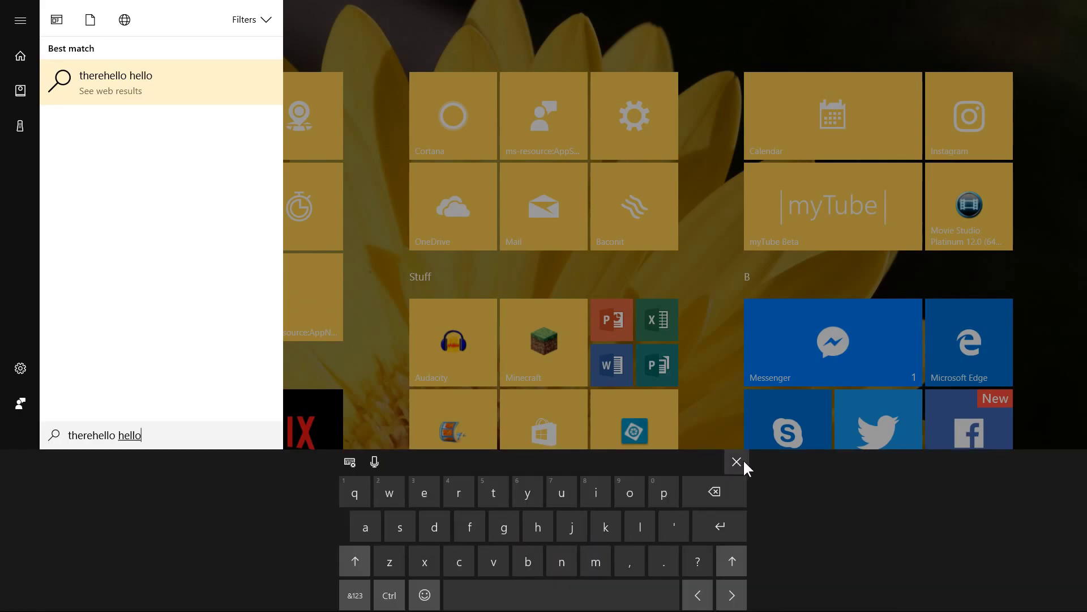
Erase the search text down to 'th' and turn tablet mode off
left_click(709, 492)
left_click_drag(708, 492, 701, 491)
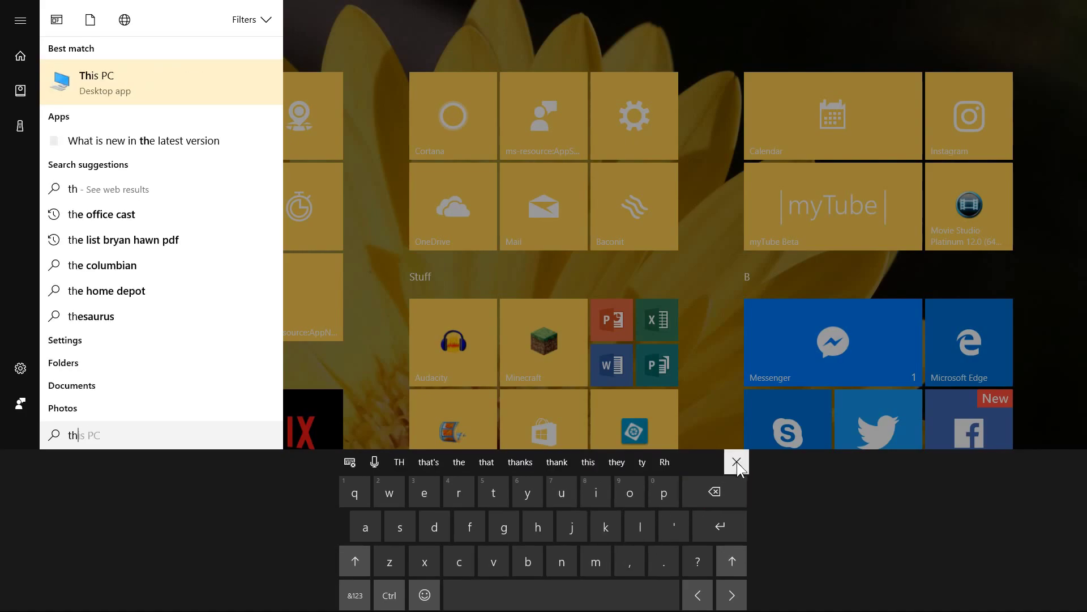
left_click(1064, 597)
left_click(865, 506)
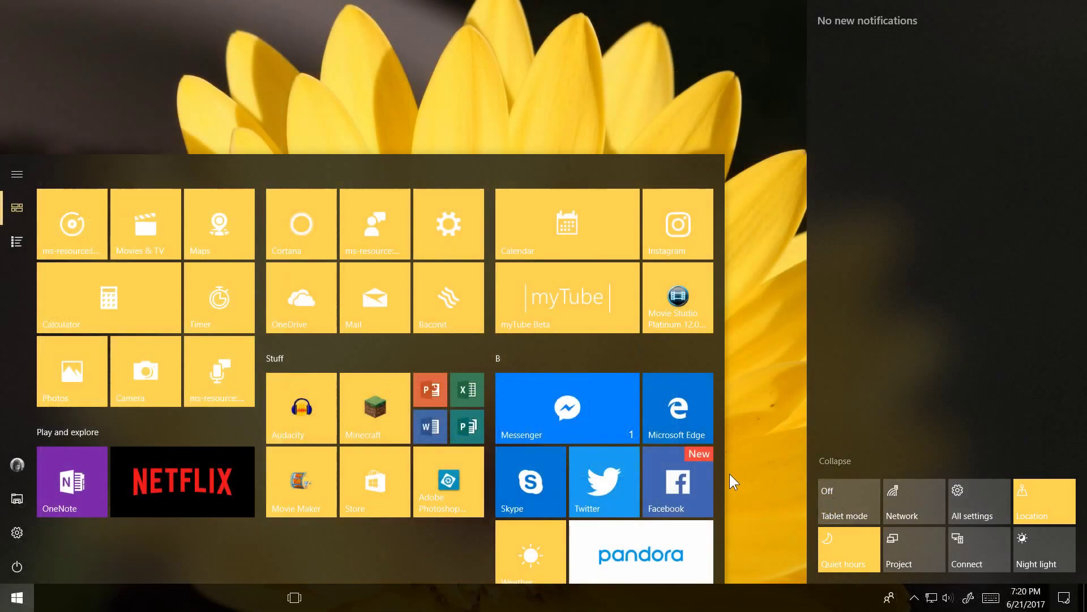
left_click(592, 489)
Insert a rose emoji, found by searching 'flower', into Twitter search, then close Twitter
left_click_drag(501, 7, 531, 53)
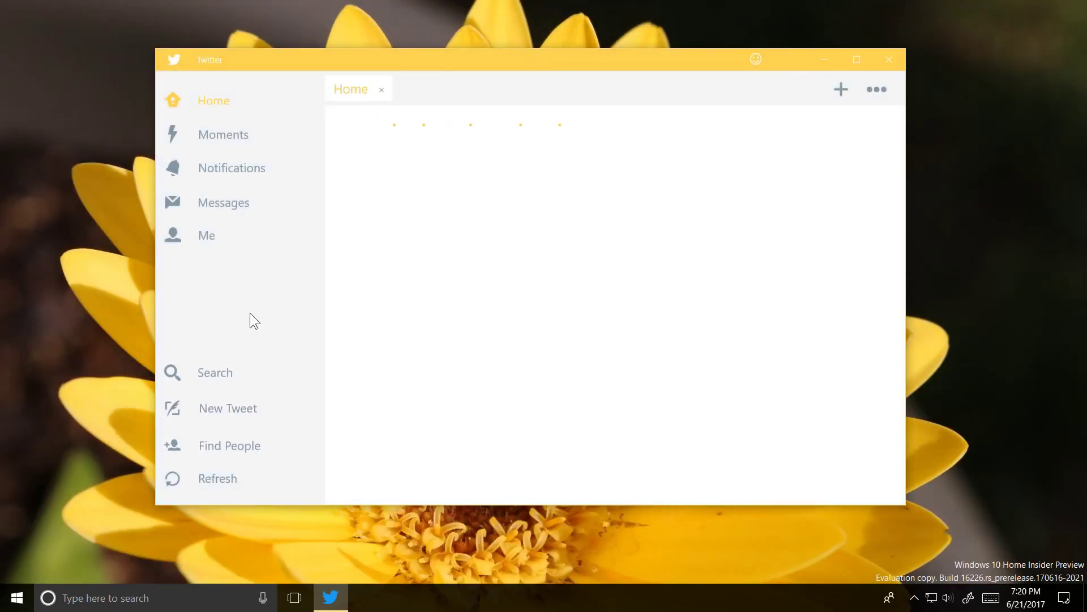
left_click(232, 373)
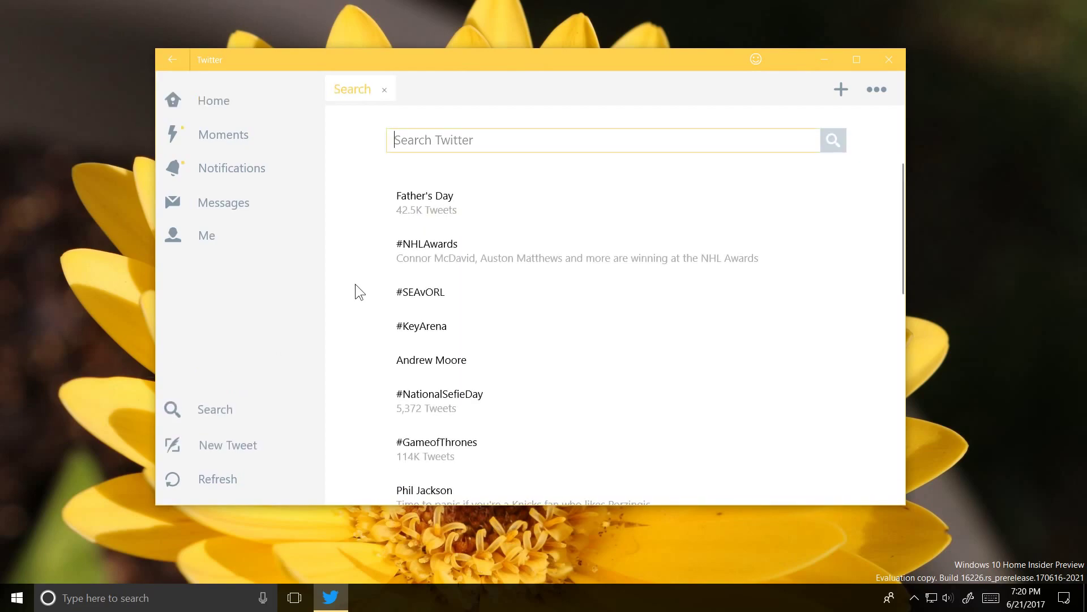
key("super+period")
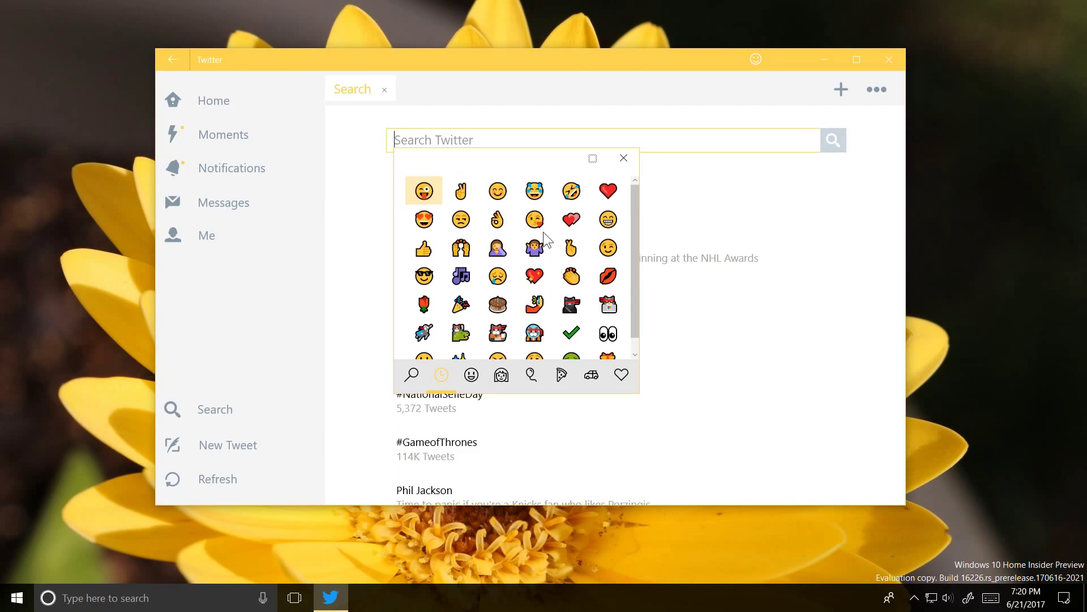
type("flower")
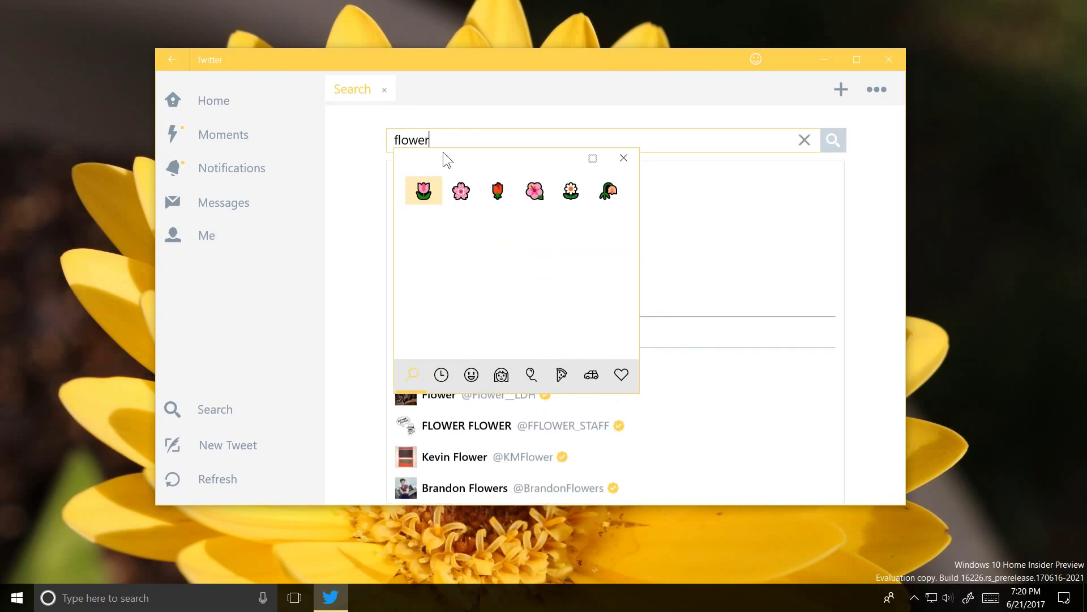
left_click(499, 192)
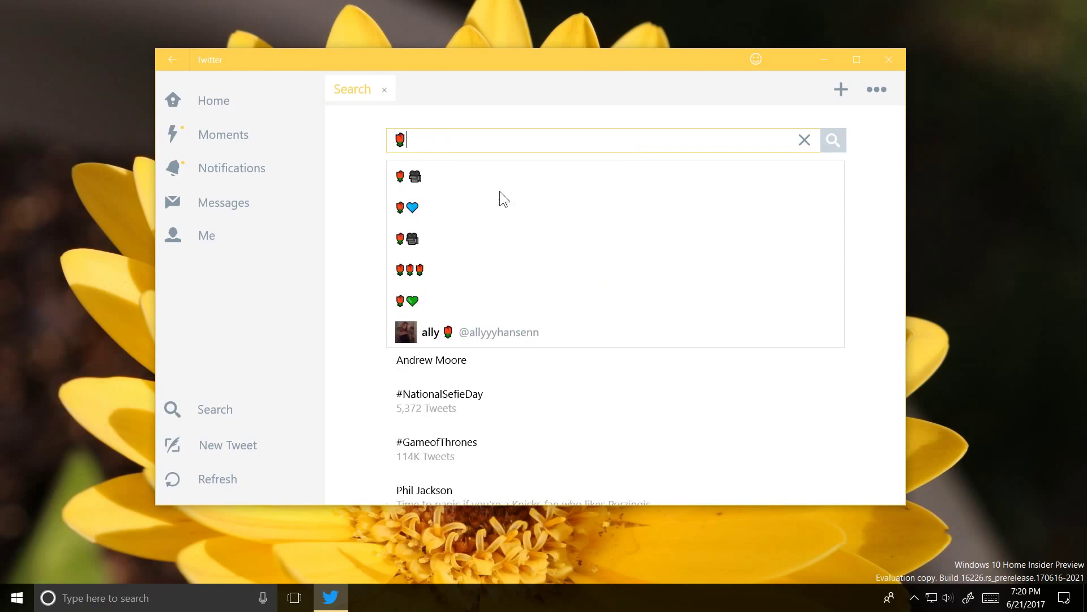
left_click(893, 62)
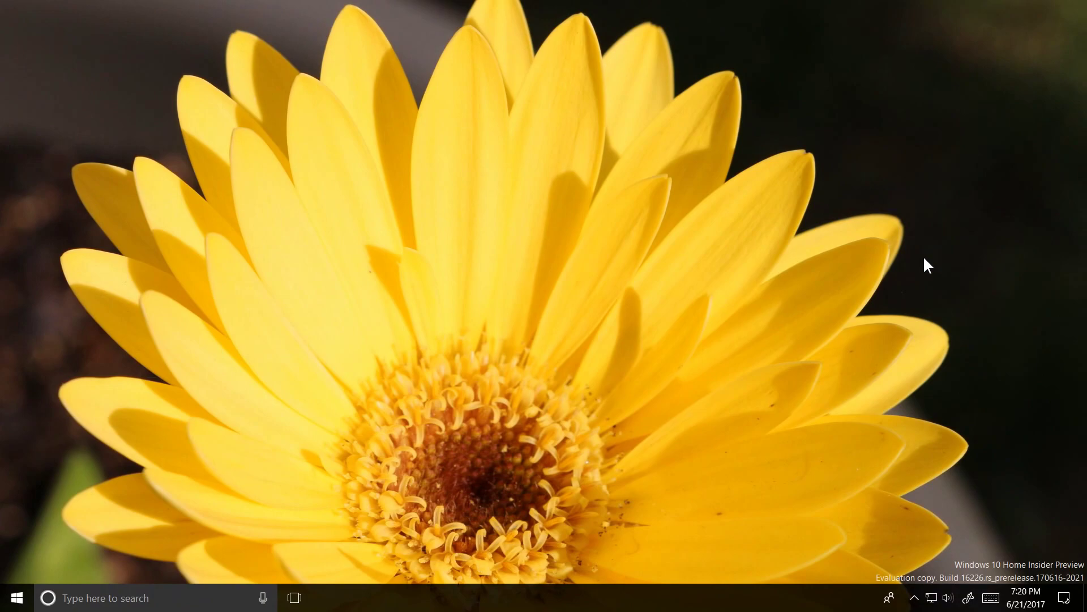
Open the Start menu in its windowed layout over the desktop
left_click(17, 597)
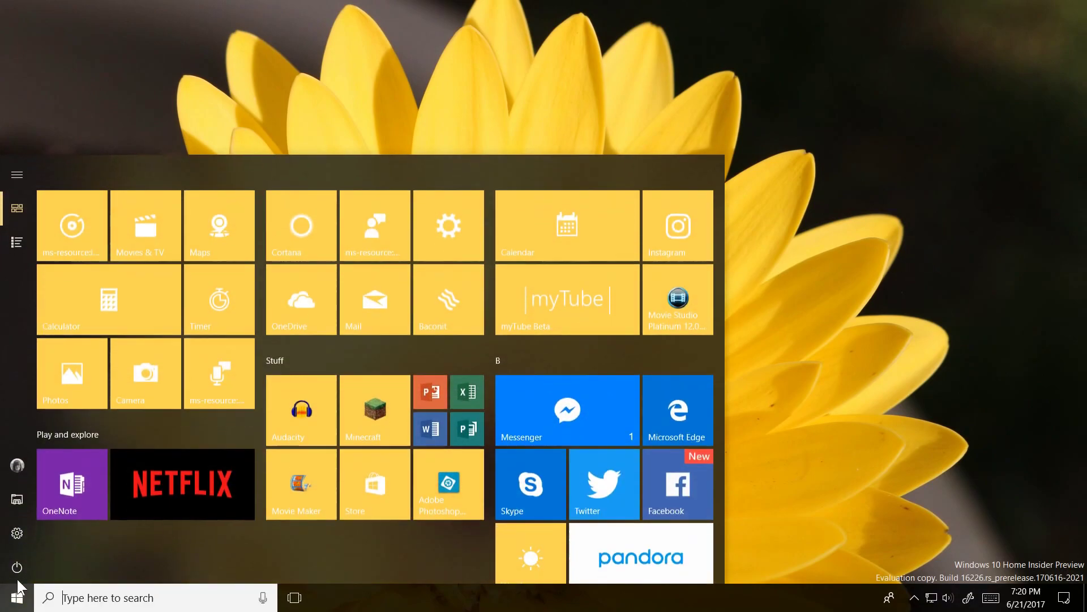
Open Settings to System > Storage > Change how we free up space
left_click(25, 524)
left_click(210, 281)
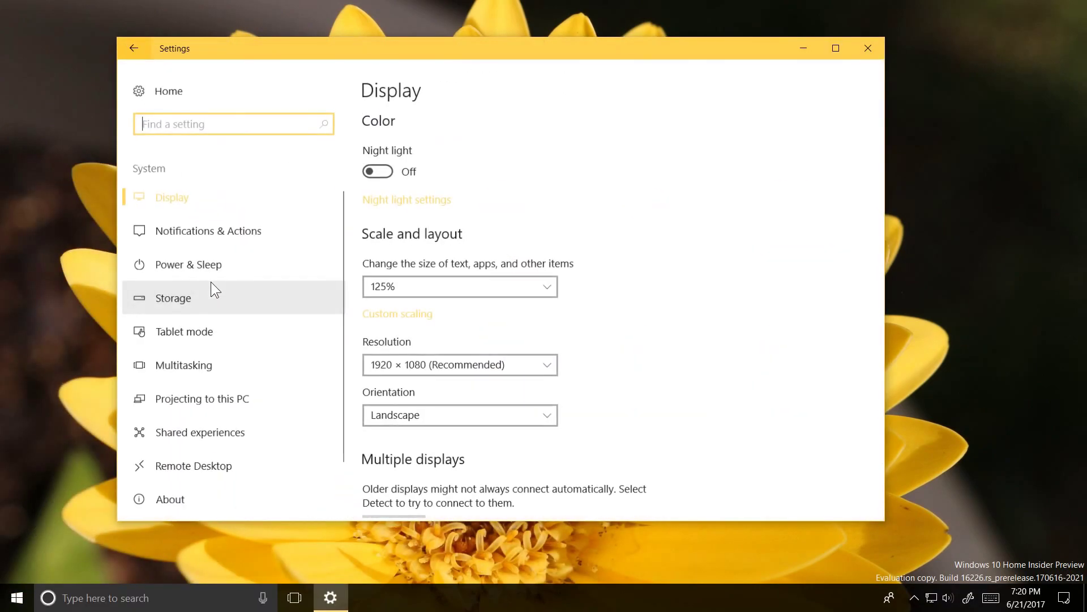
left_click(209, 299)
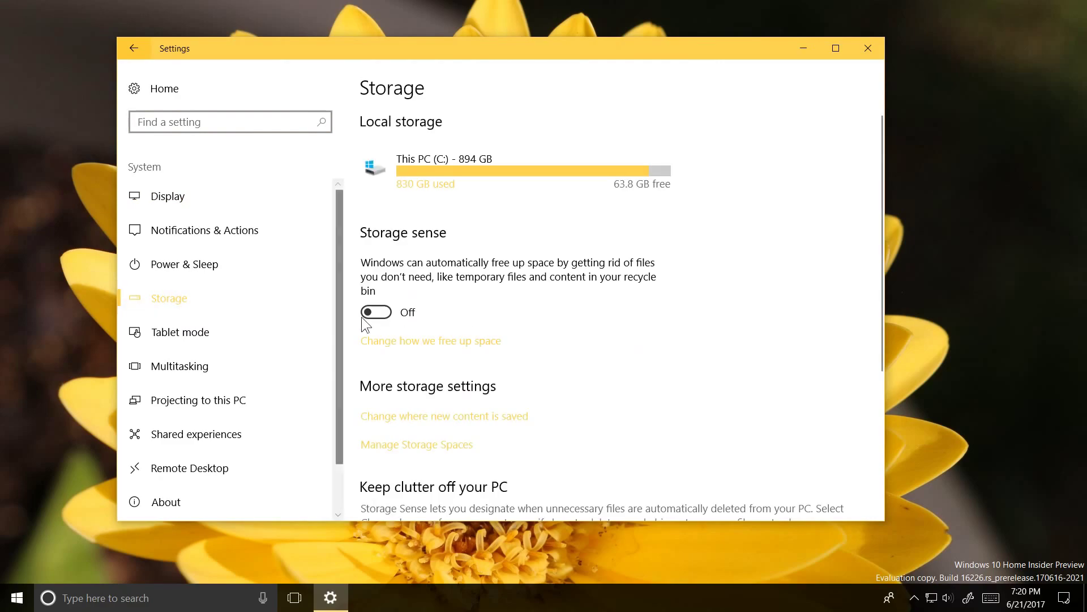
left_click(395, 340)
Tick and untick Delete previous versions of Windows, then return to Settings home
scroll(381, 340, "down", 3)
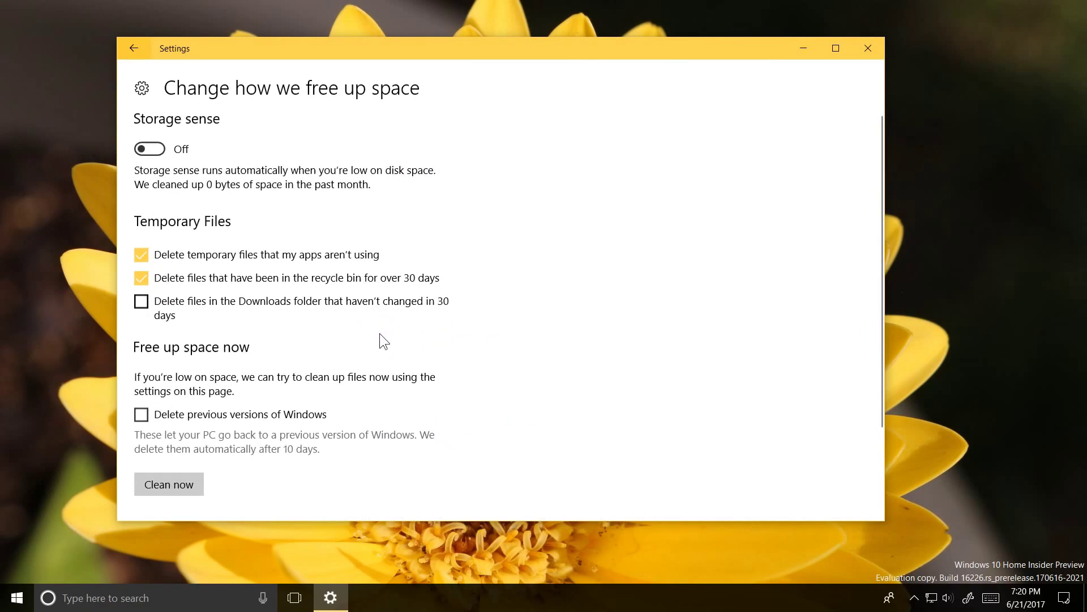
scroll(382, 340, "up", 2)
left_click(272, 381)
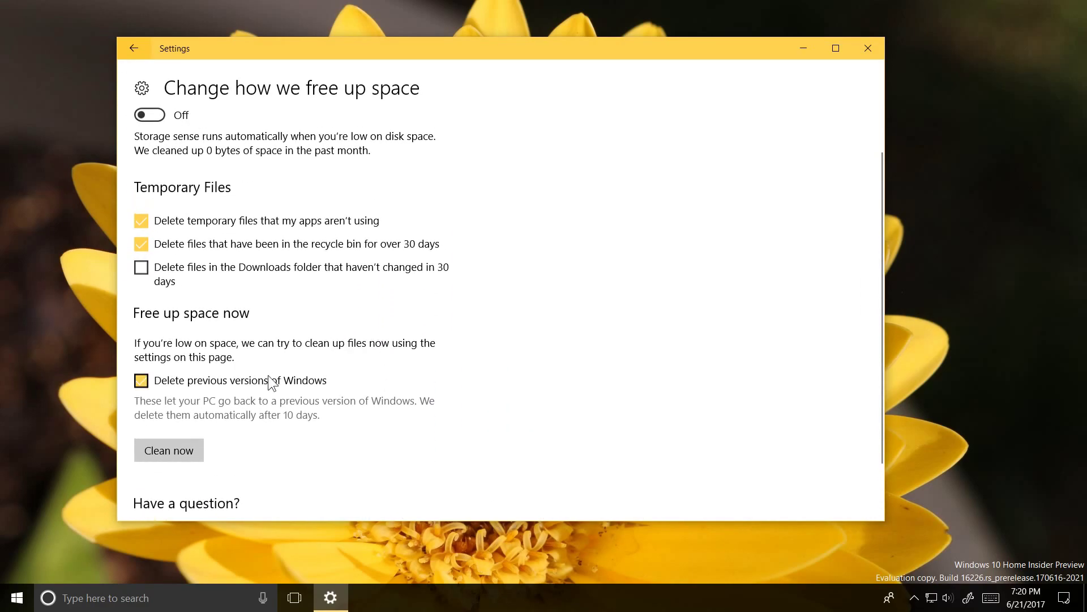
left_click(272, 381)
scroll(309, 373, "up", 1)
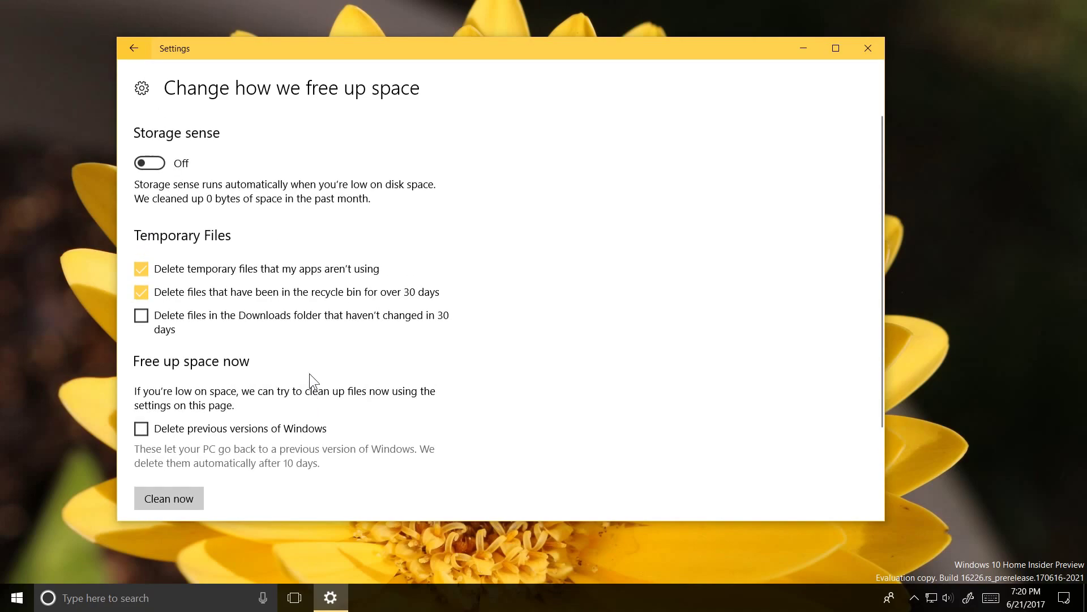
left_click(154, 88)
View the Gaming > Xbox Networking page, then return to Settings home
left_click(487, 379)
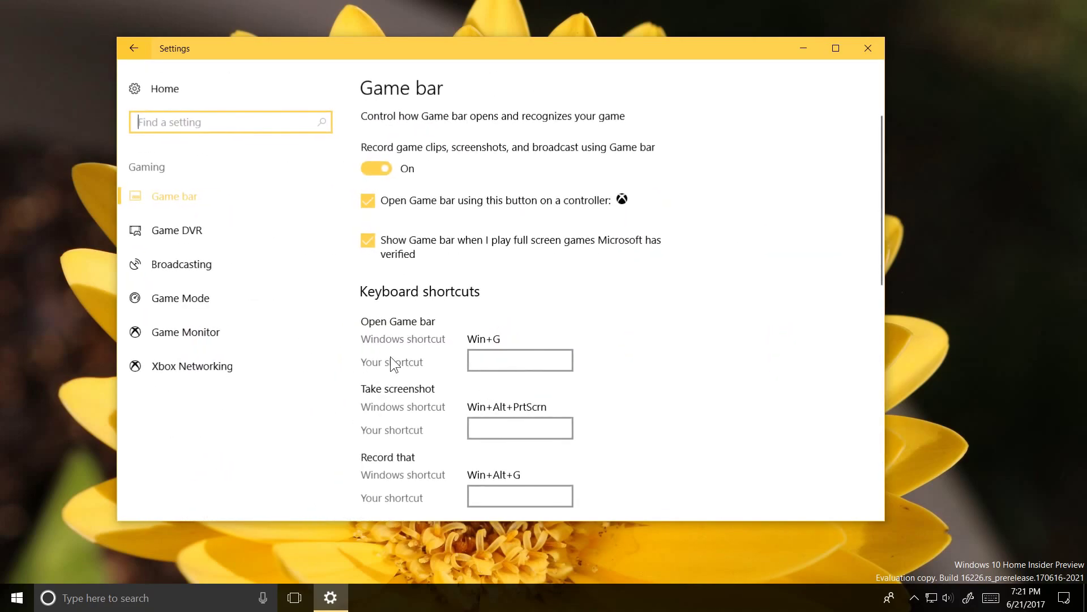
left_click(243, 361)
left_click(220, 80)
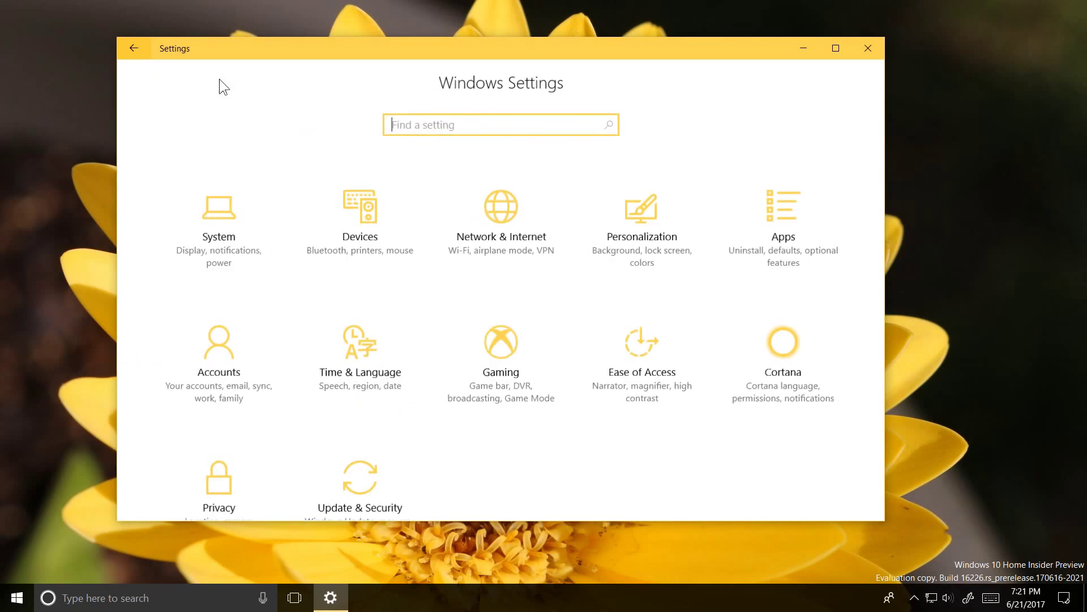
View the System > Remote Desktop settings page
left_click(236, 209)
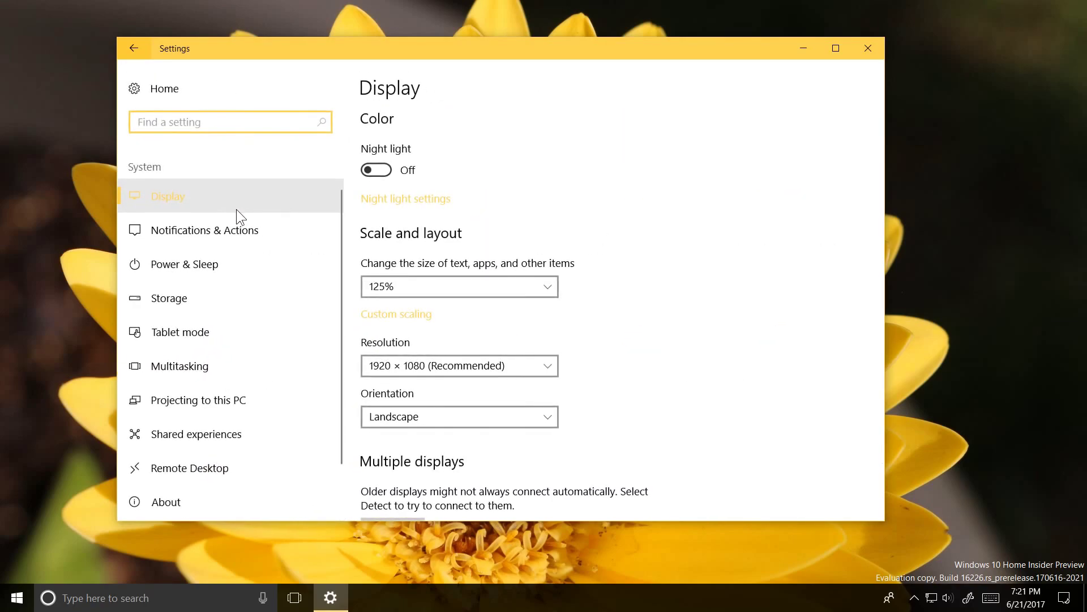
scroll(235, 226, "down", 1)
left_click(218, 409)
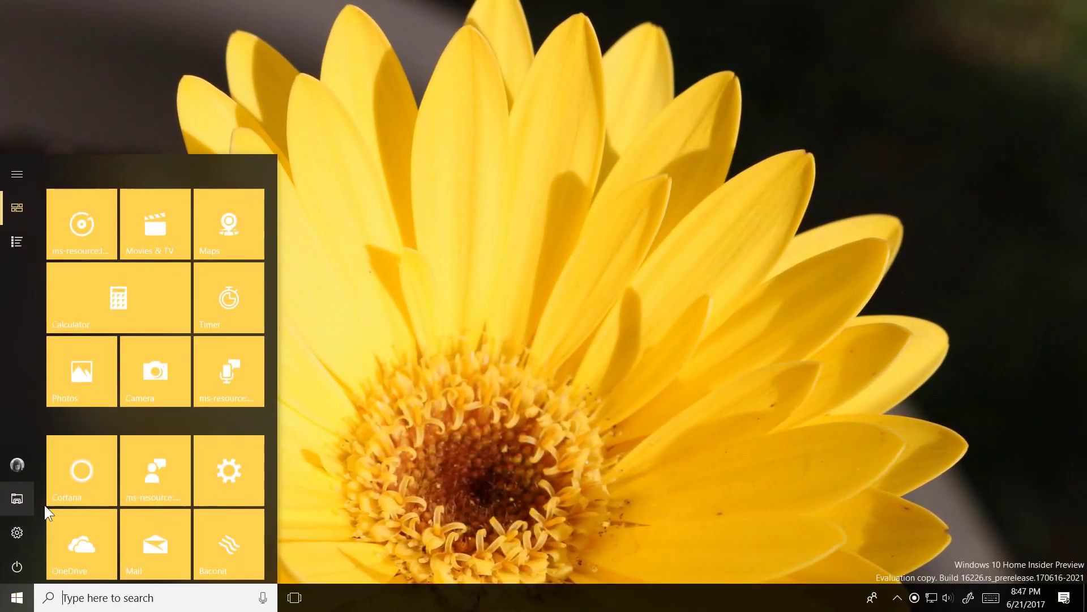
scroll(199, 459, "down", 3)
Open Windows Settings, show the hidden tray icons, then search Start for OneDrive and dismiss the results
left_click(243, 301)
left_click(897, 598)
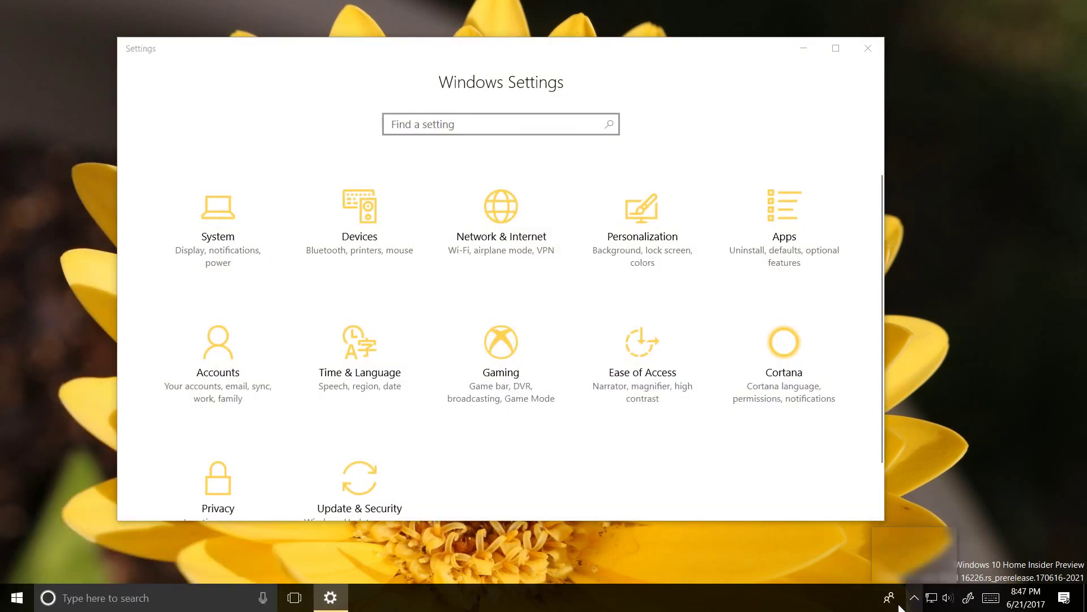
key("super")
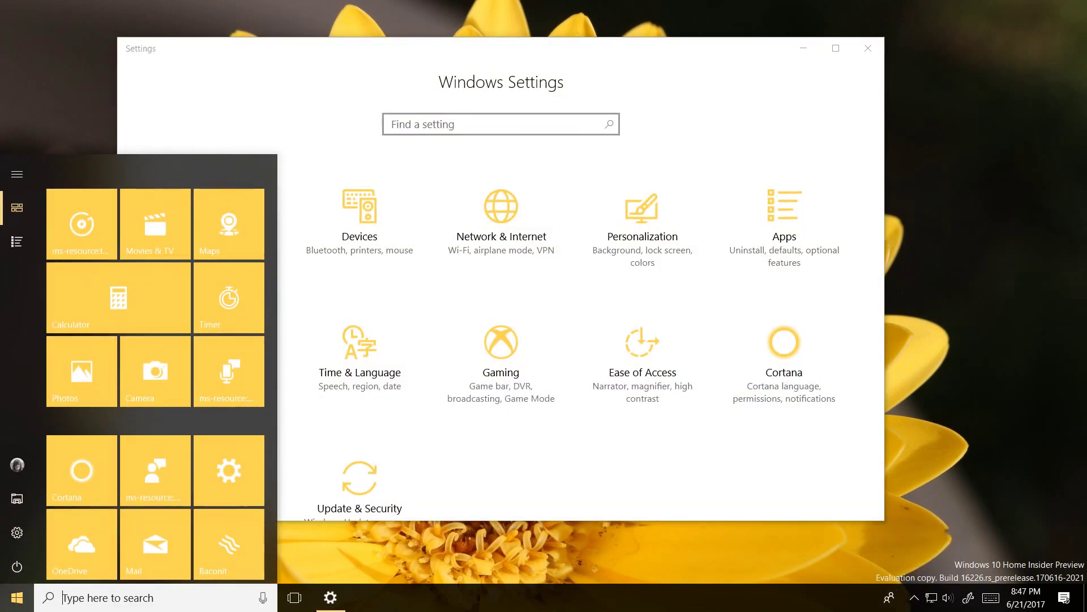
type("onedrib")
key("BackSpace")
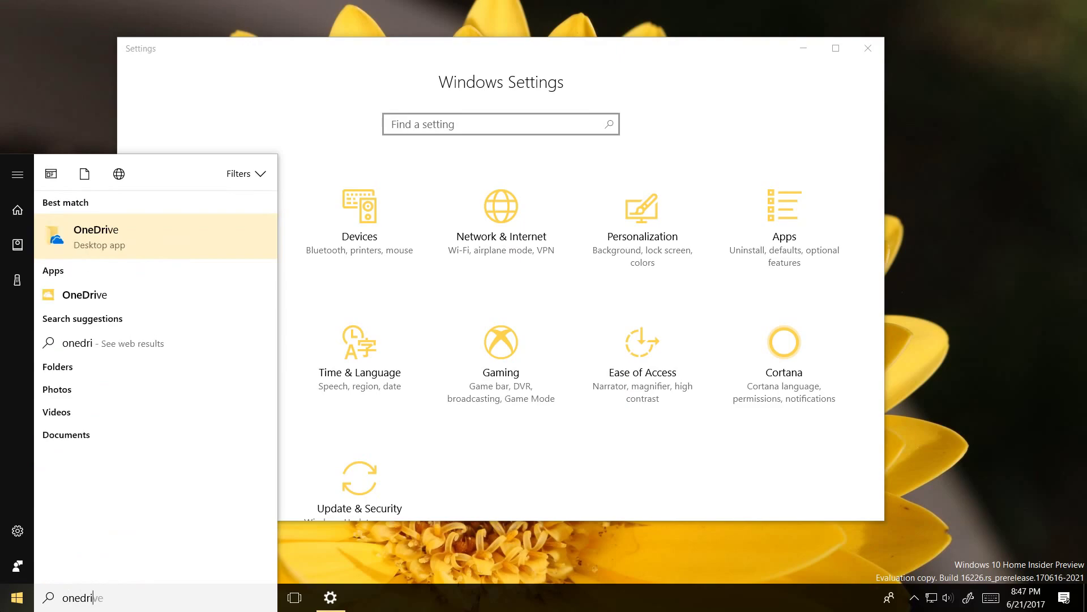
key("Escape")
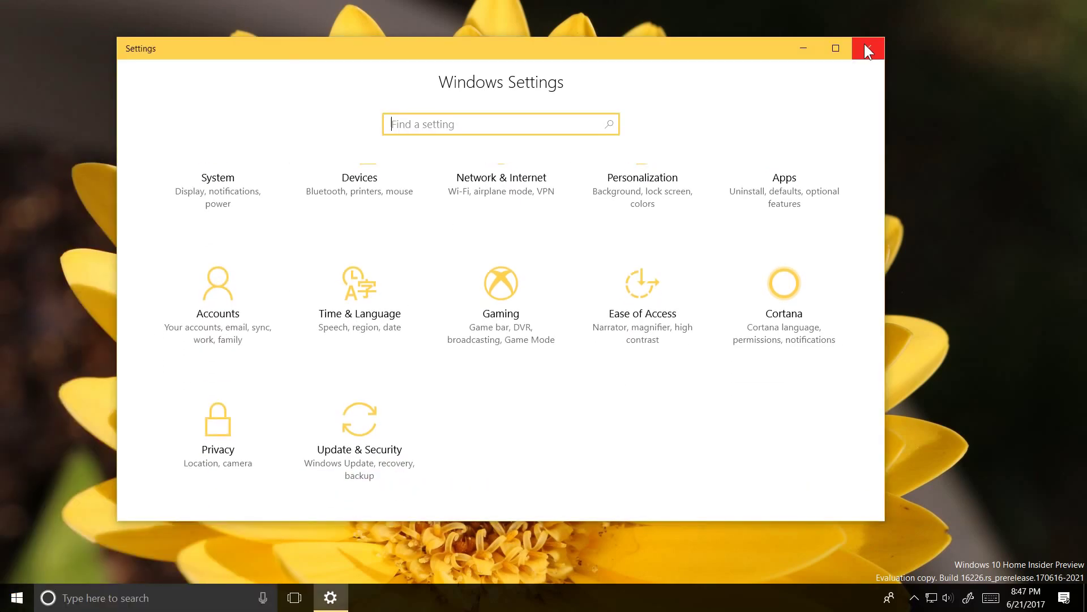